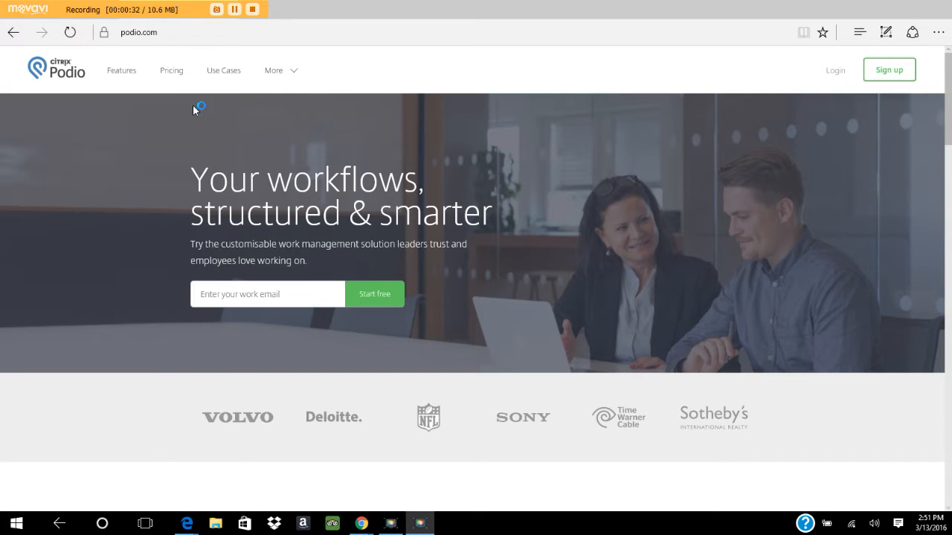
# Open the 'All you need to know about Podio' tour page from the Features link.
pyautogui.click(125, 76)
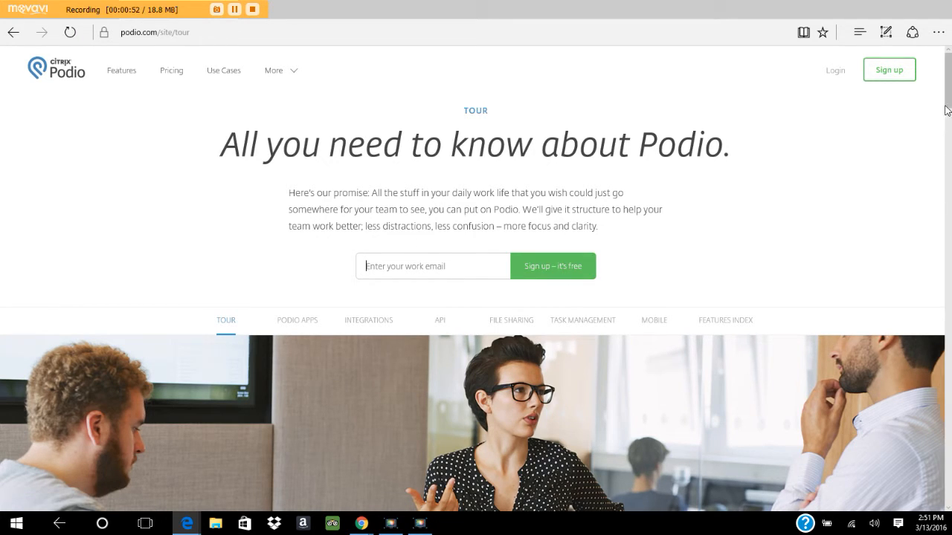
pyautogui.moveTo(948, 111); pyautogui.dragTo(948, 165)
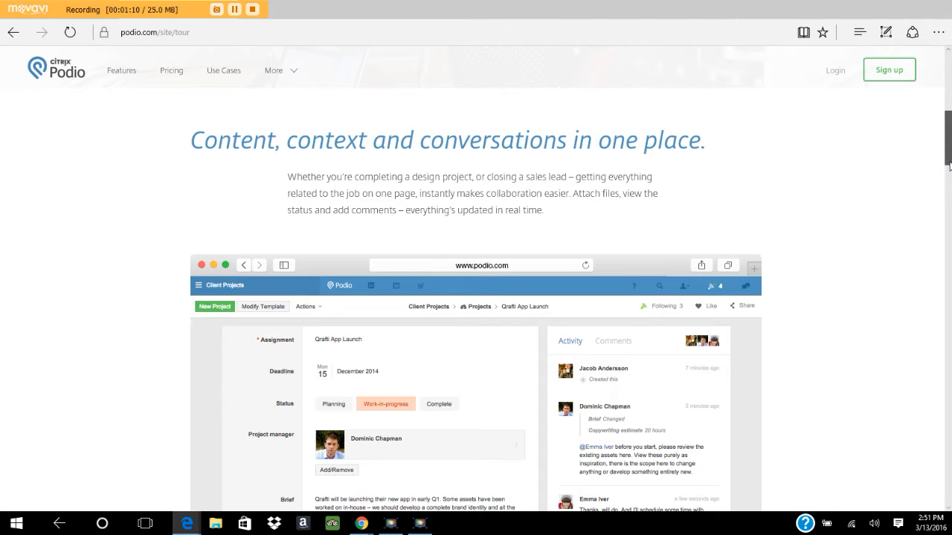
pyautogui.moveTo(949, 164); pyautogui.dragTo(949, 188)
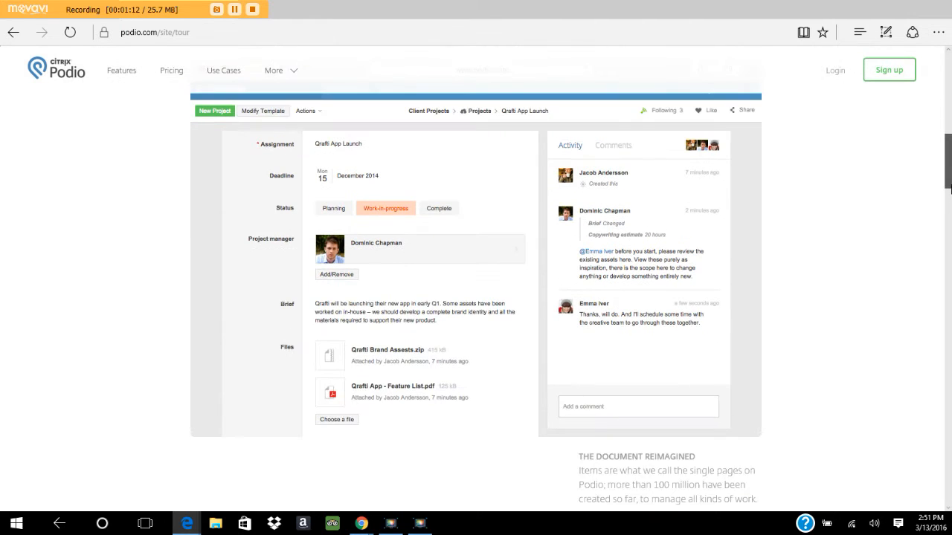
pyautogui.moveTo(949, 188); pyautogui.dragTo(949, 373)
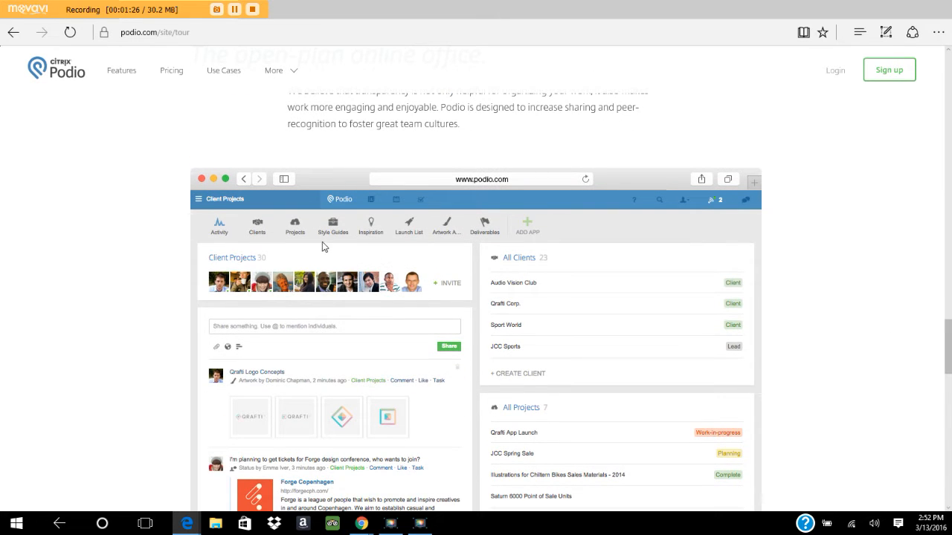
pyautogui.moveTo(949, 366); pyautogui.dragTo(179, 84)
# Review the Pricing page plans and toggle the annual versus month-to-month FAQ answer.
pyautogui.click(174, 78)
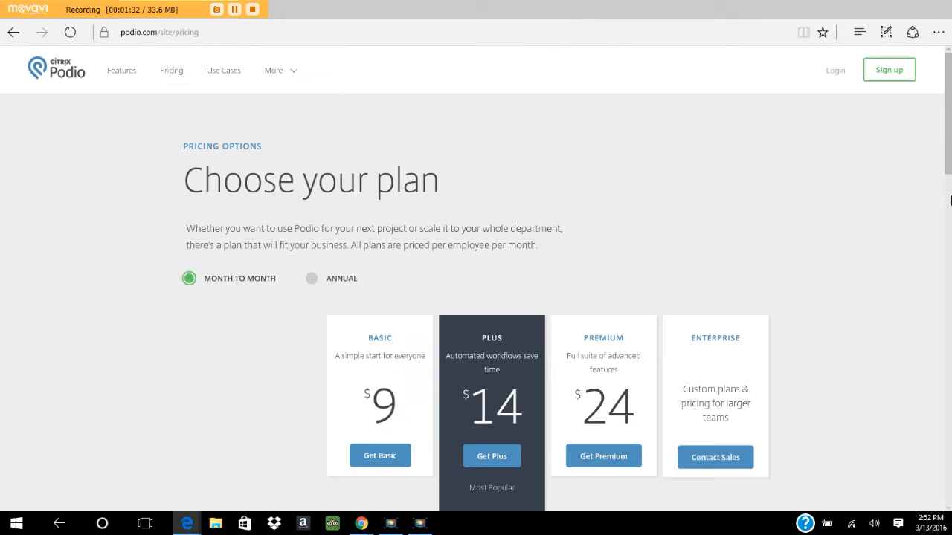
pyautogui.scroll(-2, 950, 209)
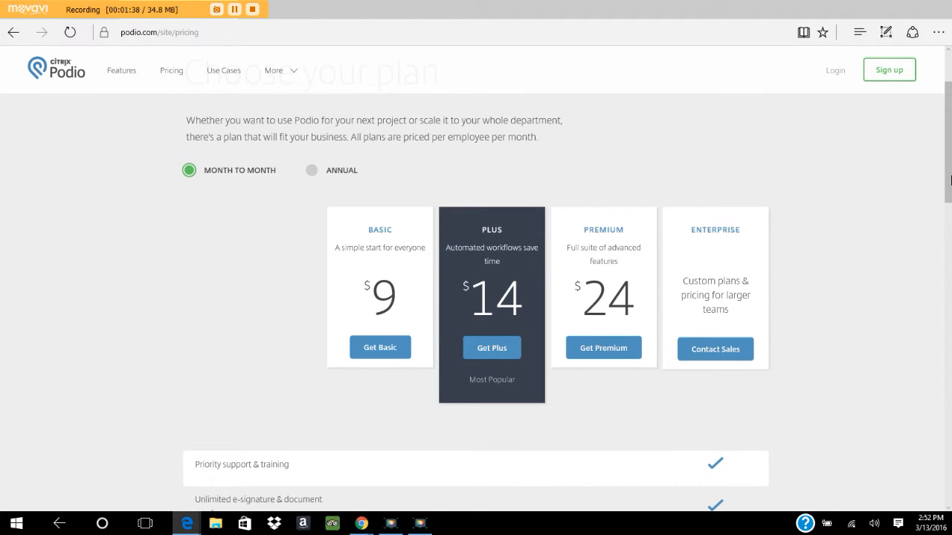
pyautogui.moveTo(950, 179); pyautogui.dragTo(950, 231)
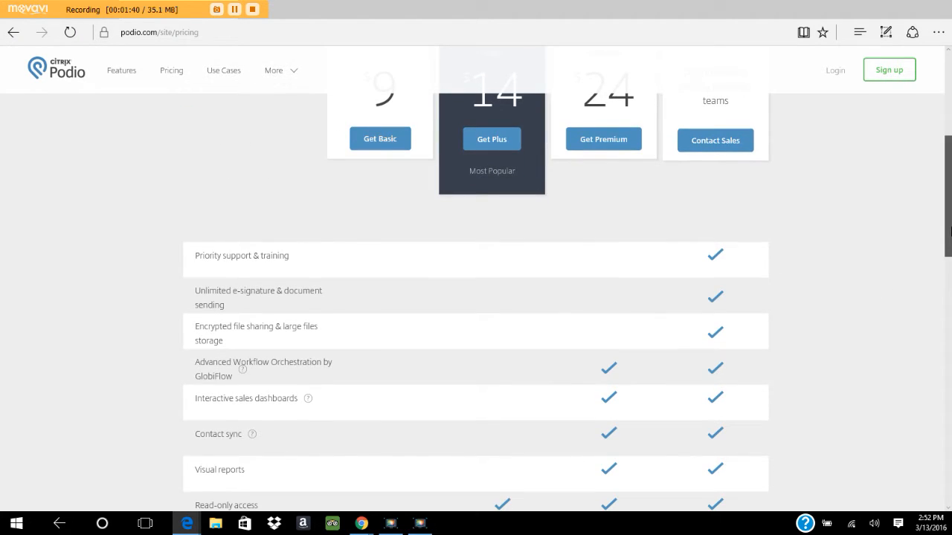
pyautogui.moveTo(950, 231); pyautogui.dragTo(949, 446)
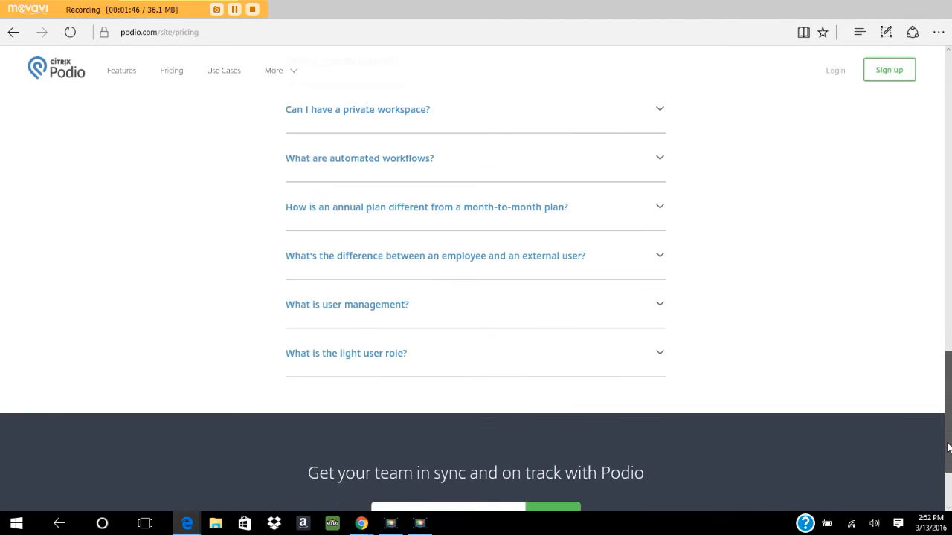
pyautogui.click(661, 212)
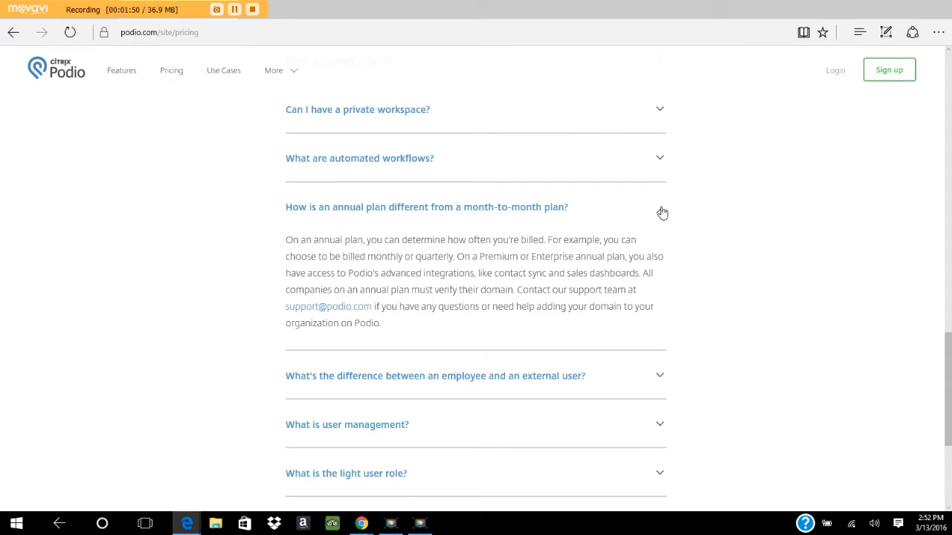
pyautogui.click(662, 213)
# Highlight the per-employee monthly pricing sentence, clear it, and go to Use Cases.
pyautogui.moveTo(950, 399); pyautogui.dragTo(950, 447)
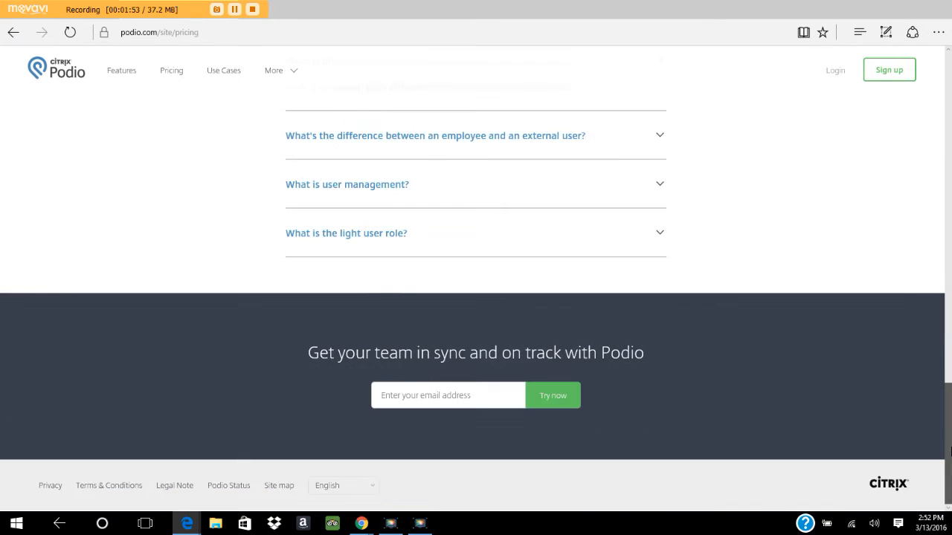
pyautogui.moveTo(950, 450); pyautogui.dragTo(939, 126)
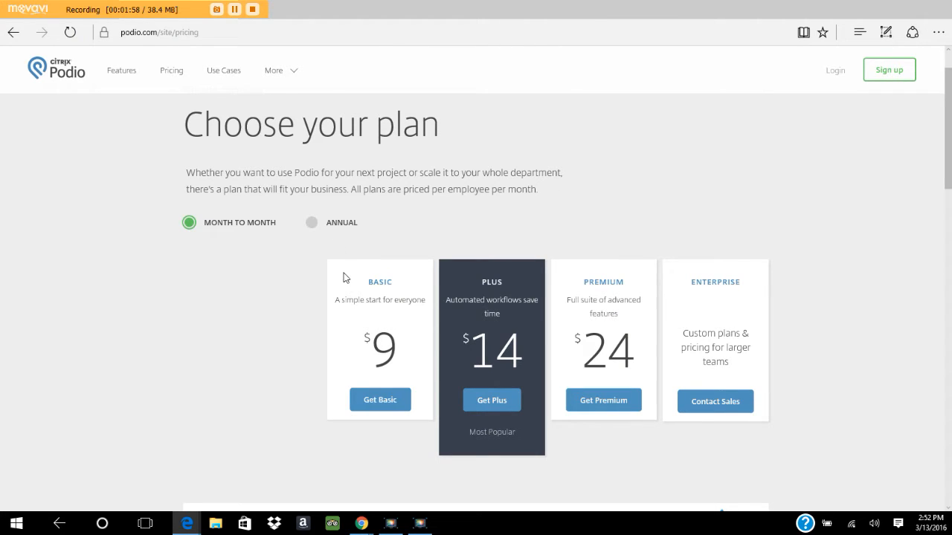
pyautogui.moveTo(347, 189); pyautogui.dragTo(548, 195)
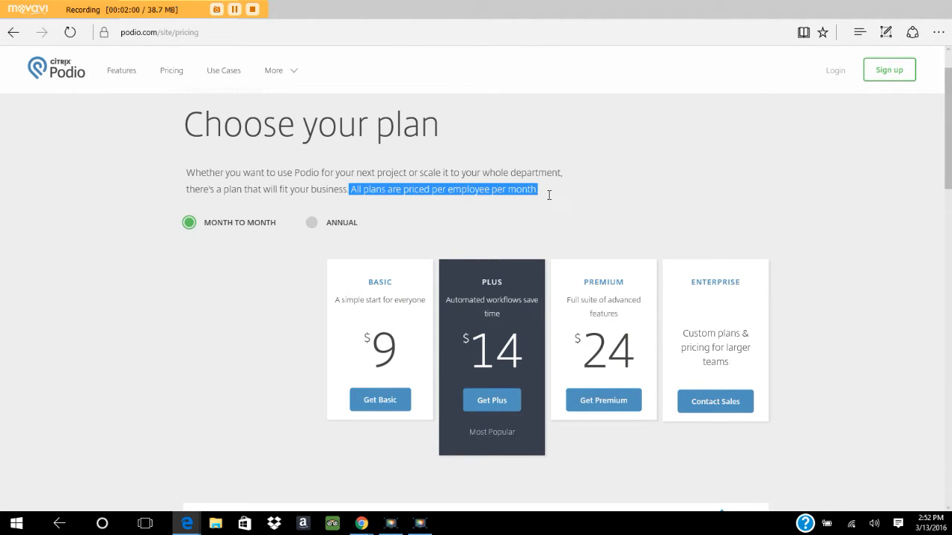
pyautogui.click(607, 194)
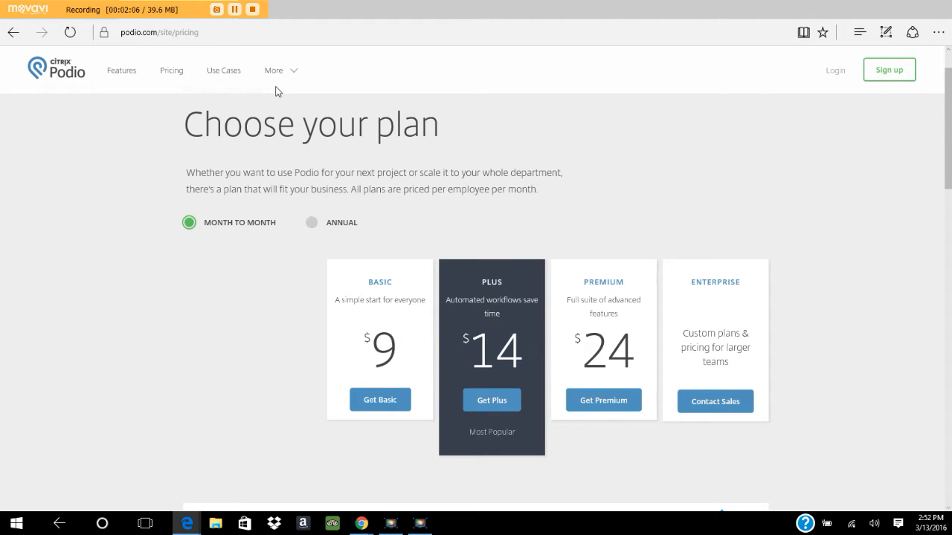
pyautogui.click(233, 72)
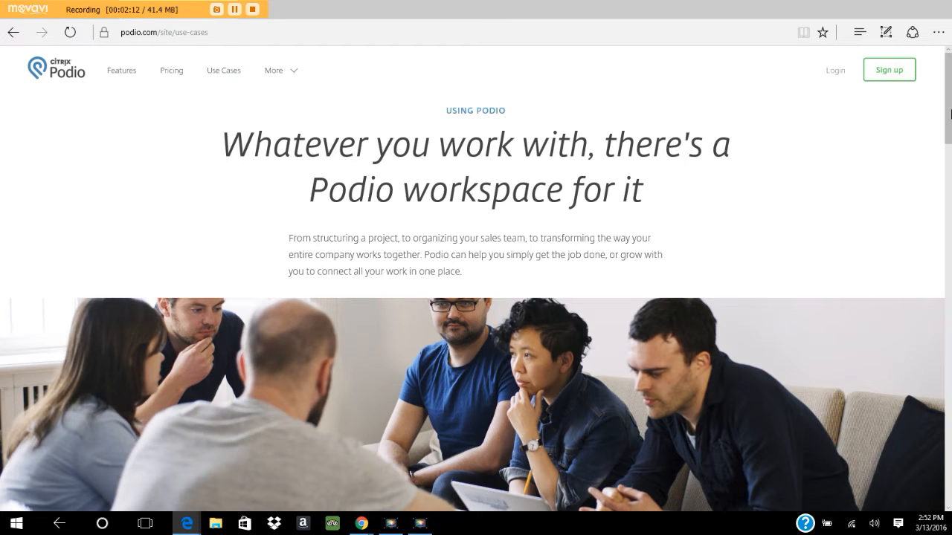
# Scroll through the use-case cards, then bring up Windows Task View.
pyautogui.moveTo(950, 84); pyautogui.dragTo(950, 168)
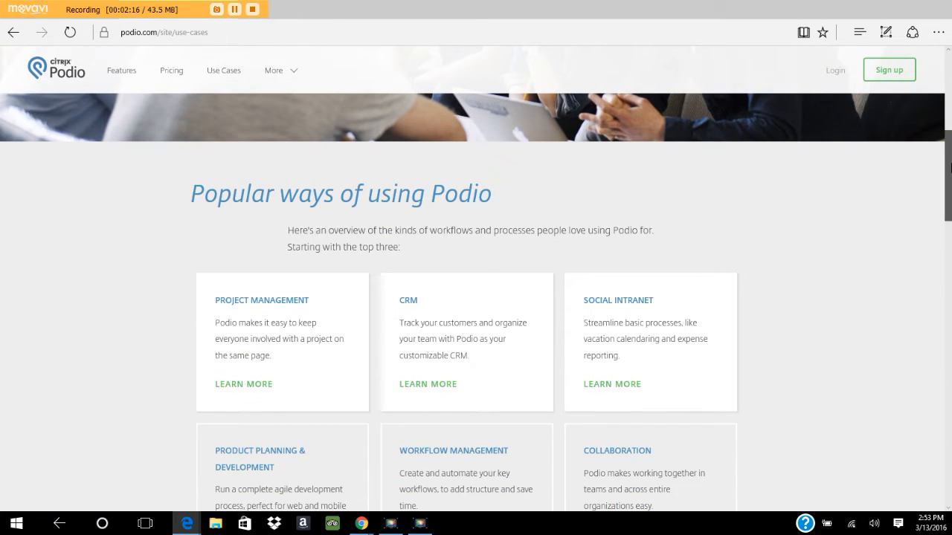
pyautogui.moveTo(950, 168); pyautogui.dragTo(950, 194)
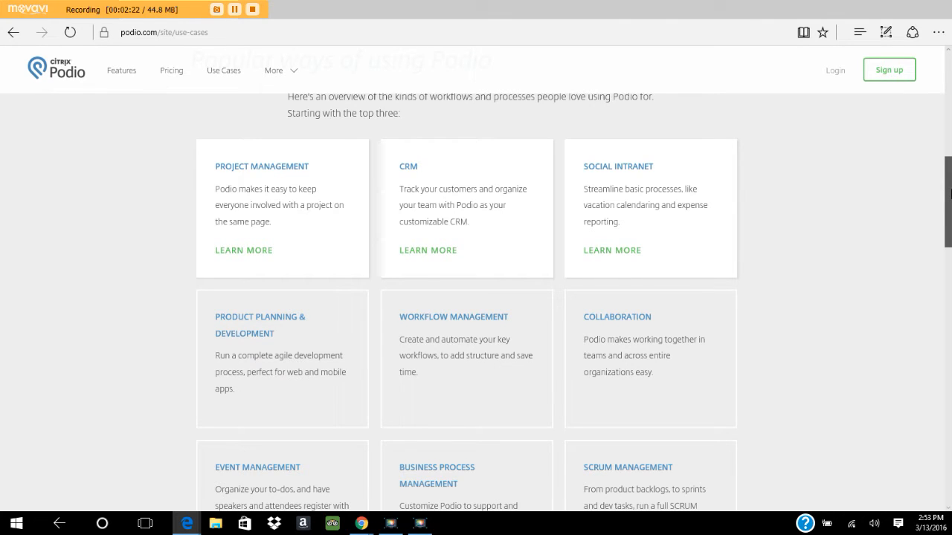
pyautogui.moveTo(950, 194); pyautogui.dragTo(950, 244)
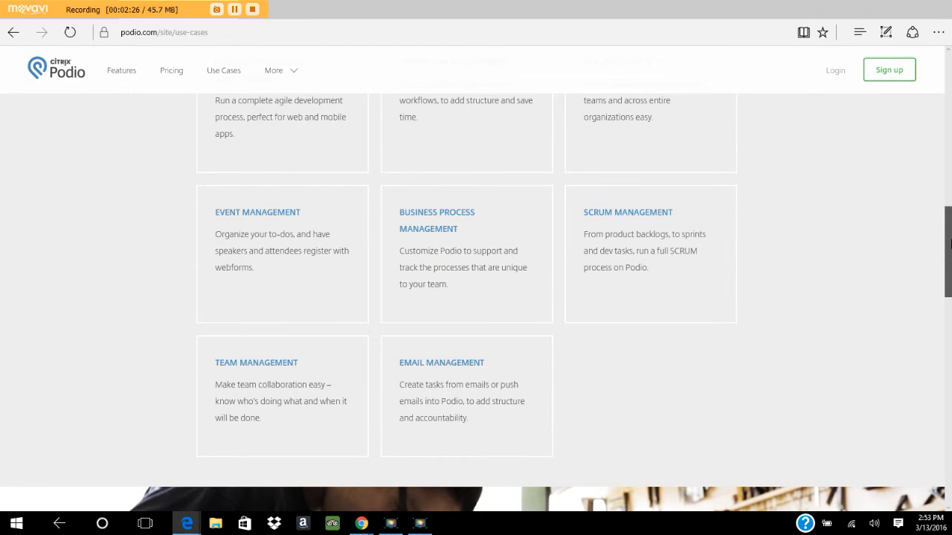
pyautogui.moveTo(950, 244); pyautogui.dragTo(950, 116)
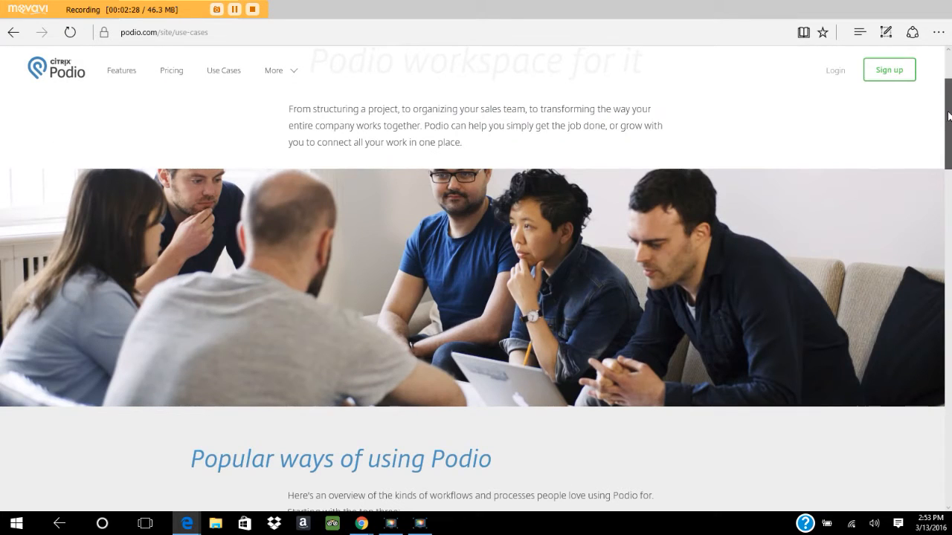
pyautogui.click(143, 522)
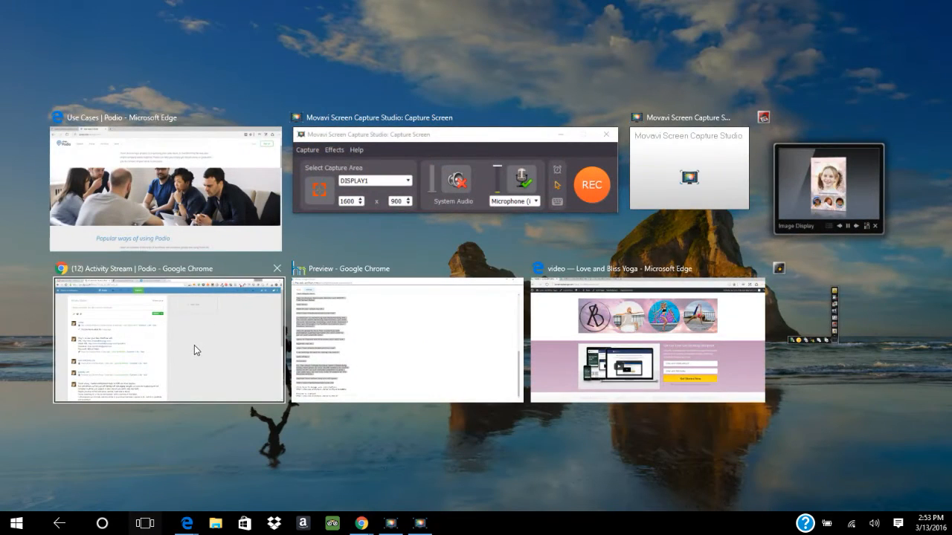
# Switch to the Chrome Activity Stream and start a new workspace from the workspace list.
pyautogui.click(194, 346)
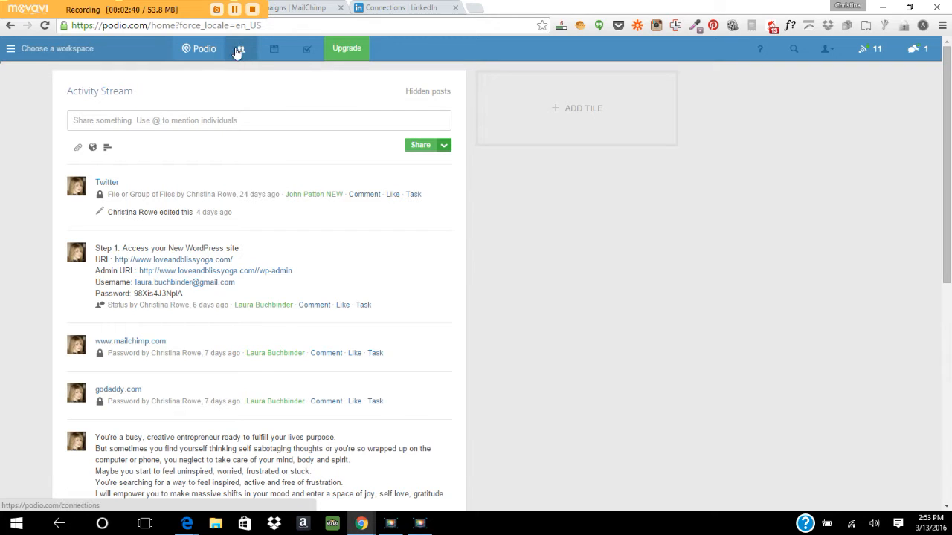
pyautogui.click(53, 49)
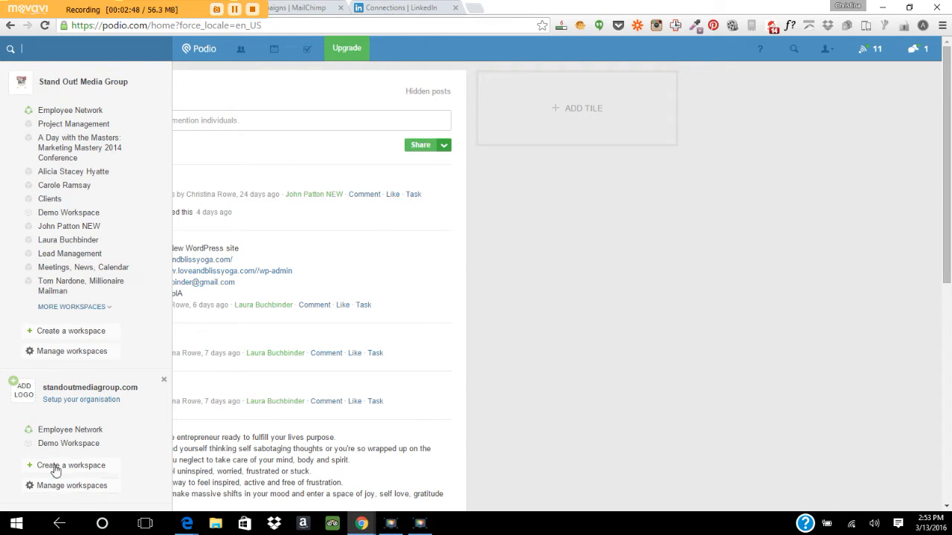
pyautogui.click(75, 332)
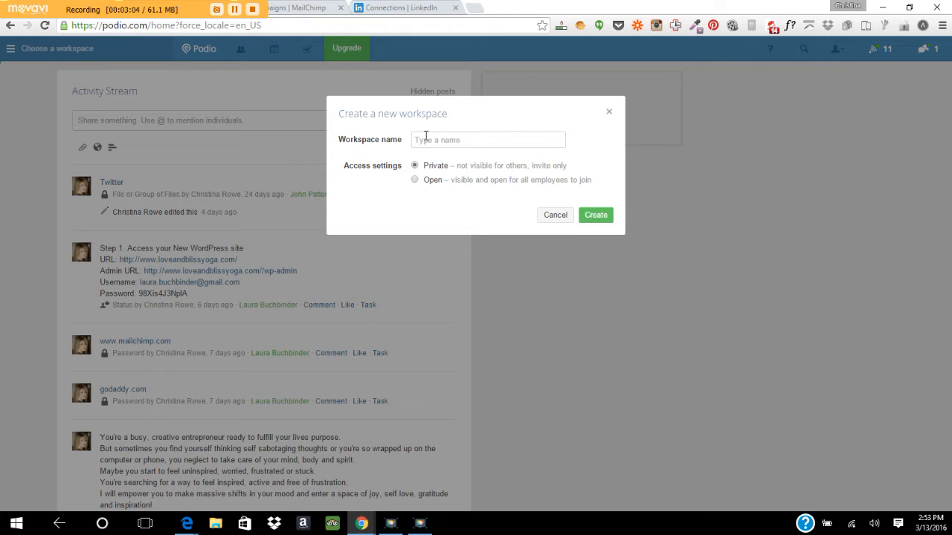
# Create the workspace 'Social Media Marketing' and dismiss the co-worker invitation without adding anyone.
pyautogui.write('Social Media Marketing')
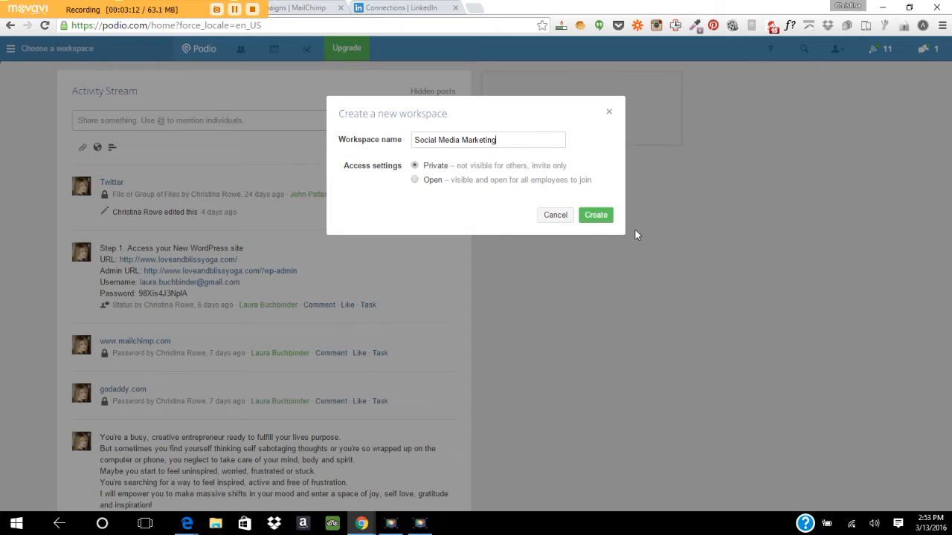
pyautogui.click(594, 216)
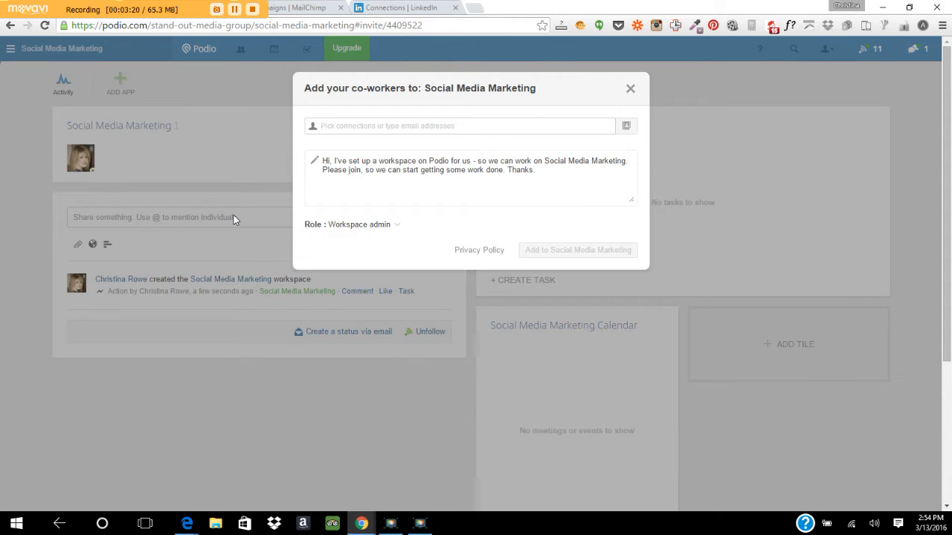
pyautogui.click(330, 129)
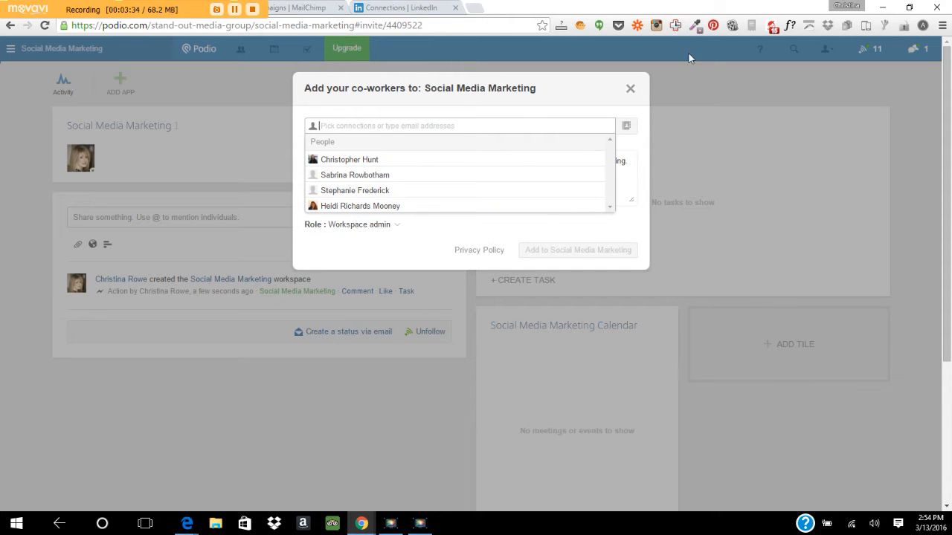
pyautogui.click(631, 89)
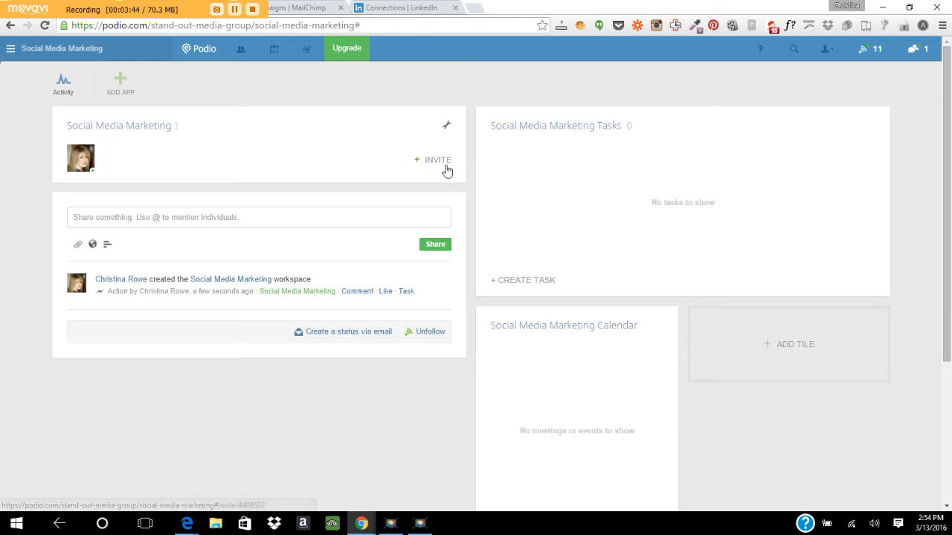
# Go from Add App in the new workspace to the App Market.
pyautogui.click(119, 82)
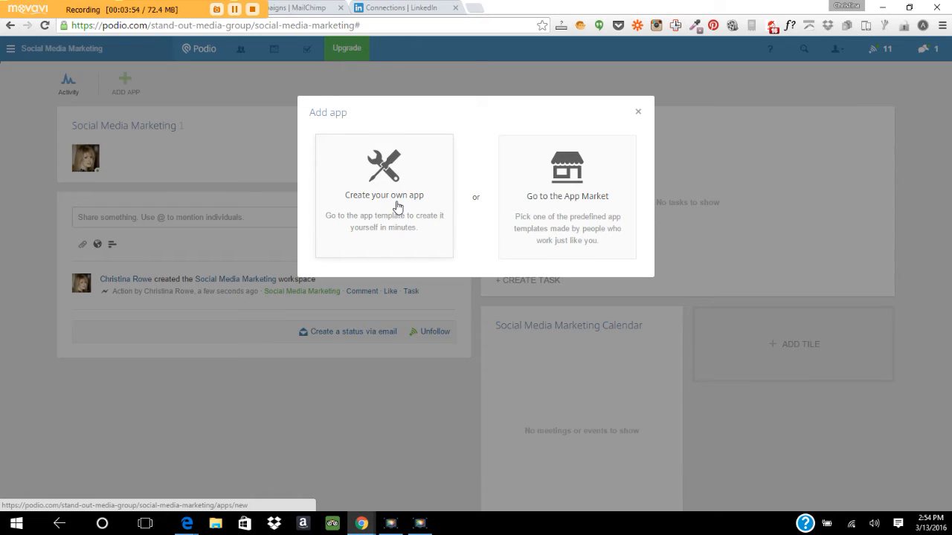
pyautogui.click(559, 198)
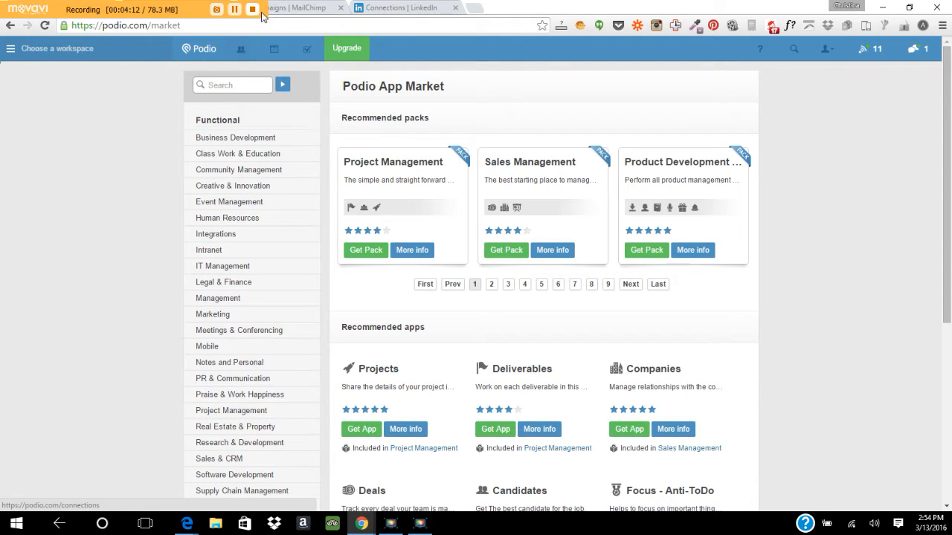
# Search the App Market for 'passwords'.
pyautogui.click(252, 86)
pyautogui.write('pass')
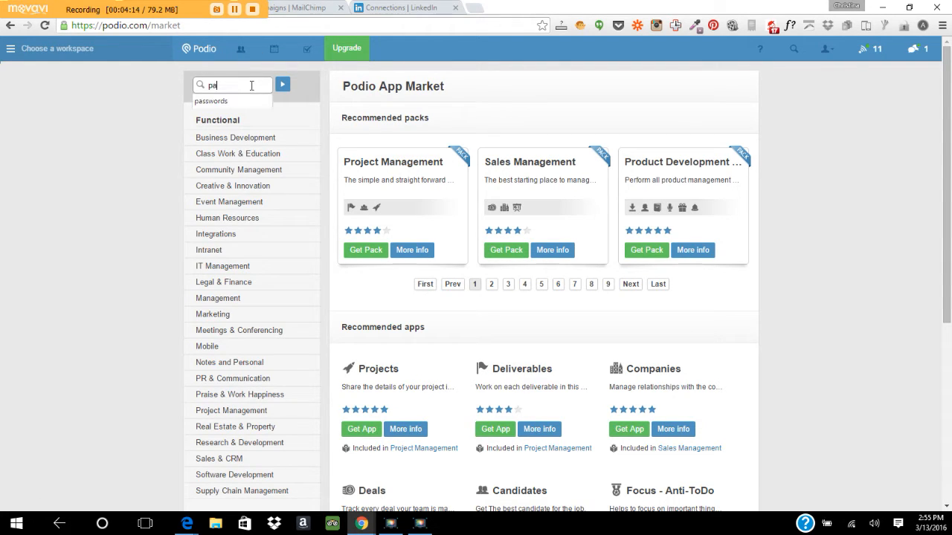
pyautogui.click(223, 101)
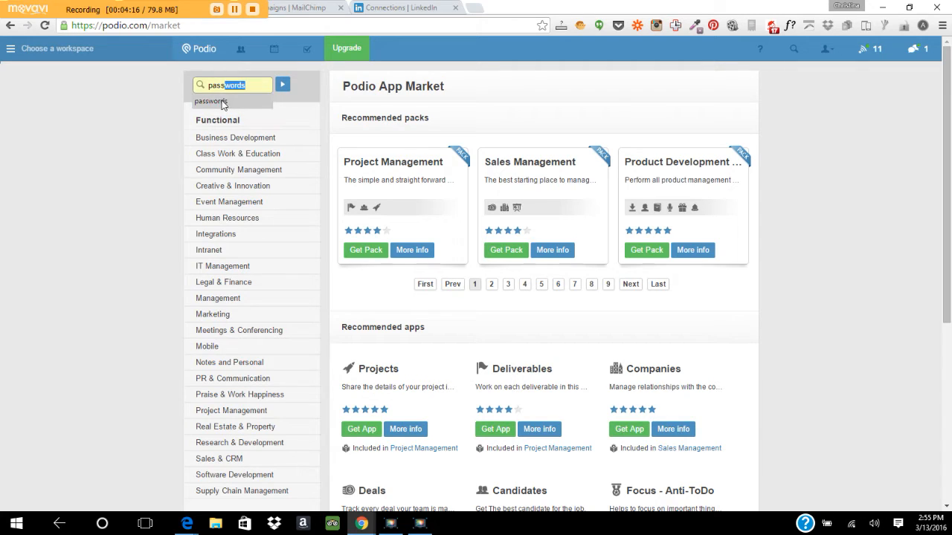
pyautogui.click(283, 86)
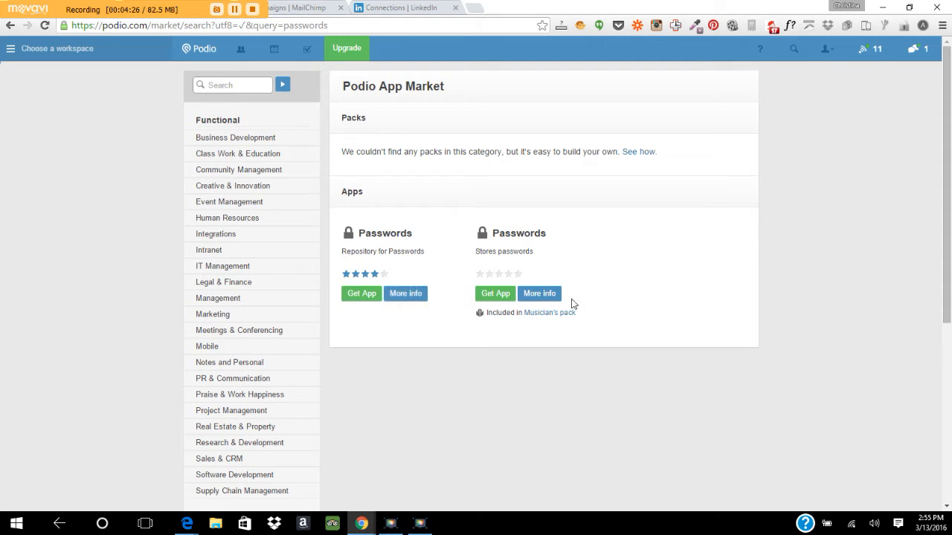
# Install the first Passwords app into Social Media Marketing.
pyautogui.click(353, 296)
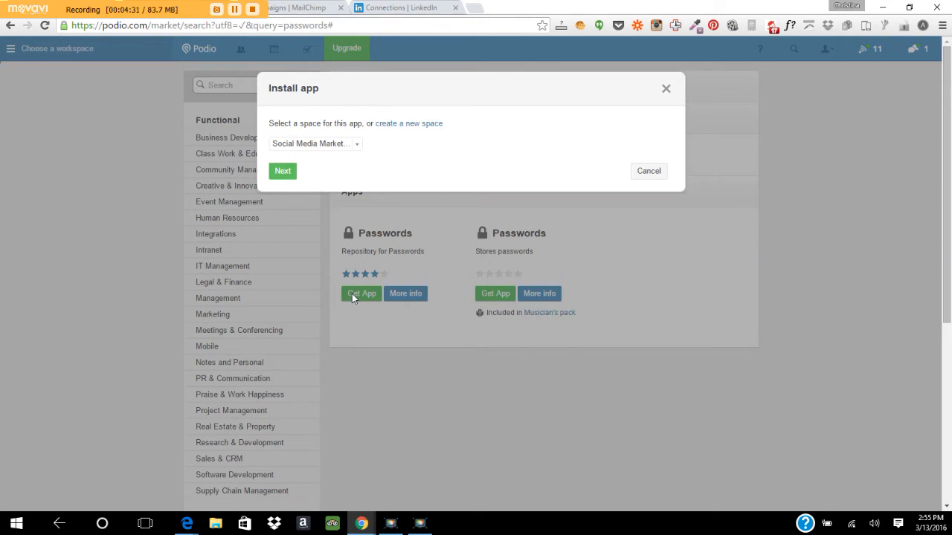
pyautogui.click(358, 147)
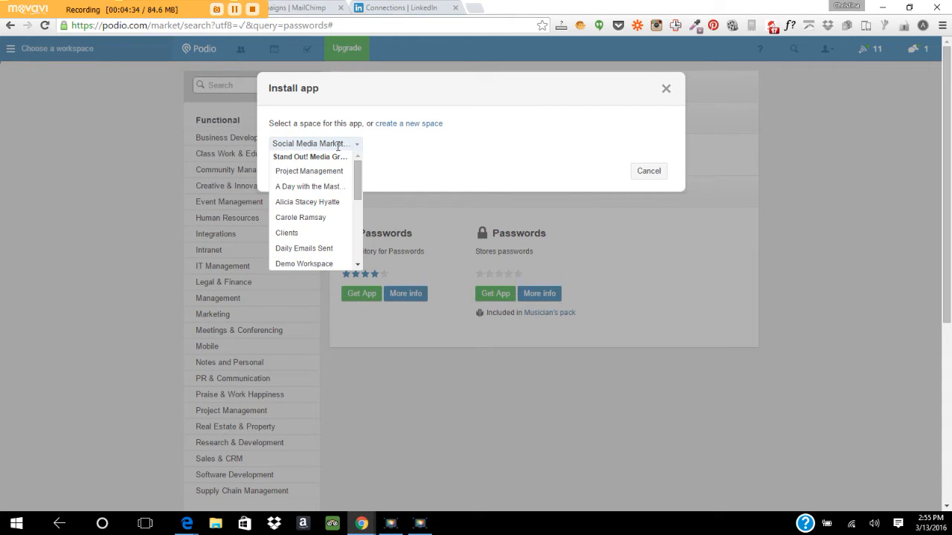
pyautogui.click(436, 155)
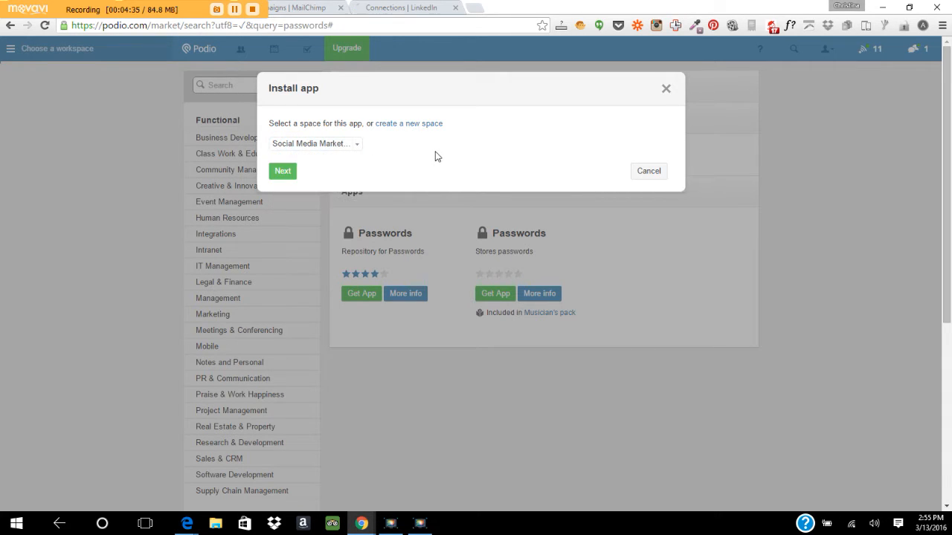
pyautogui.click(282, 171)
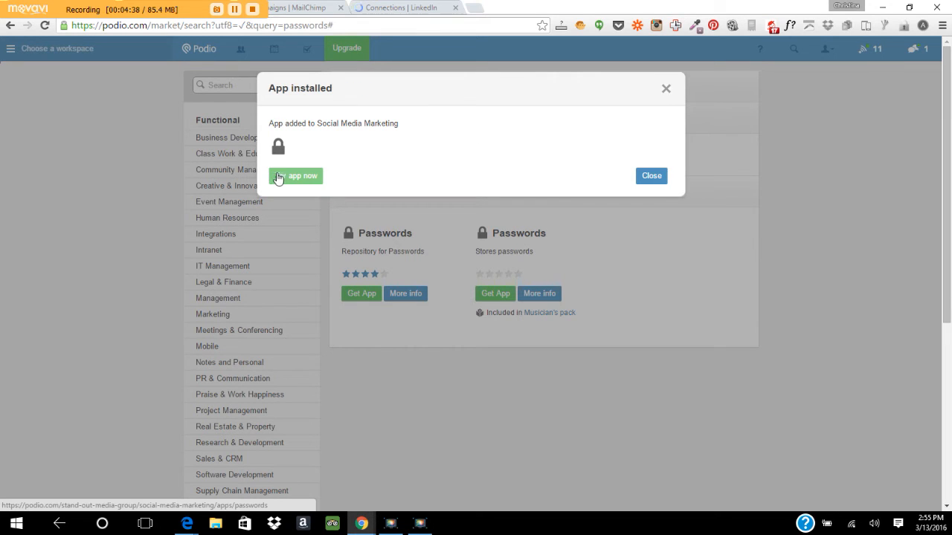
pyautogui.click(649, 177)
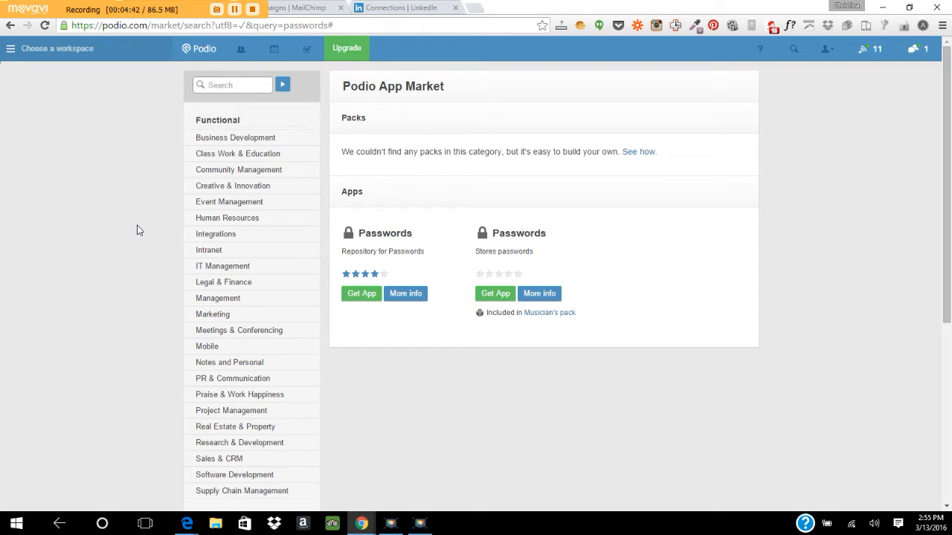
# Open the Content Planner details from the Marketing category.
pyautogui.click(205, 315)
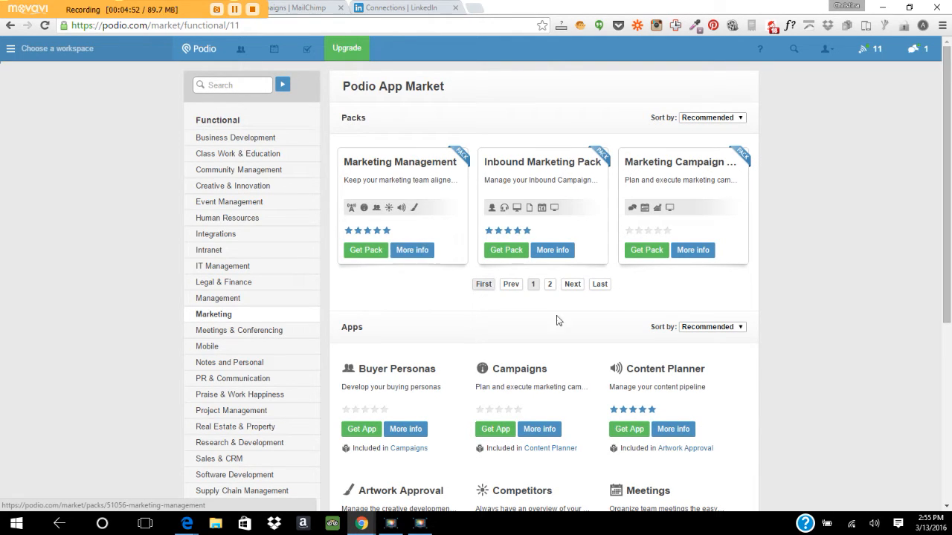
pyautogui.moveTo(950, 163); pyautogui.dragTo(948, 254)
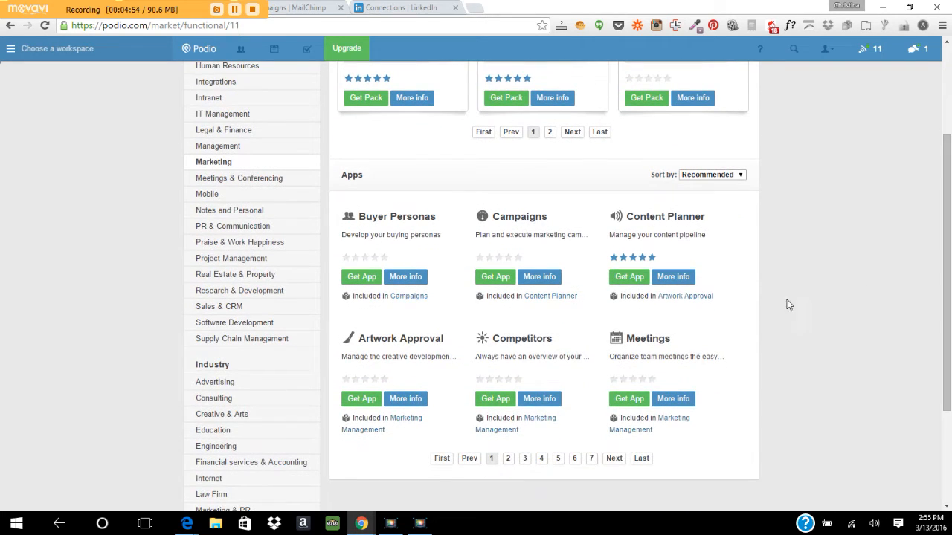
pyautogui.click(673, 278)
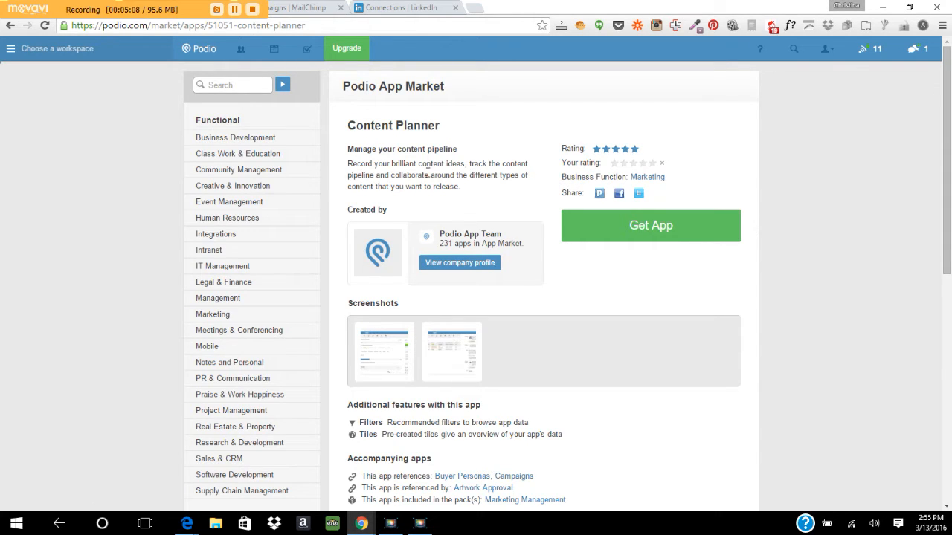
# Install Content Planner alone, without companion apps, into Social Media Marketing.
pyautogui.click(596, 227)
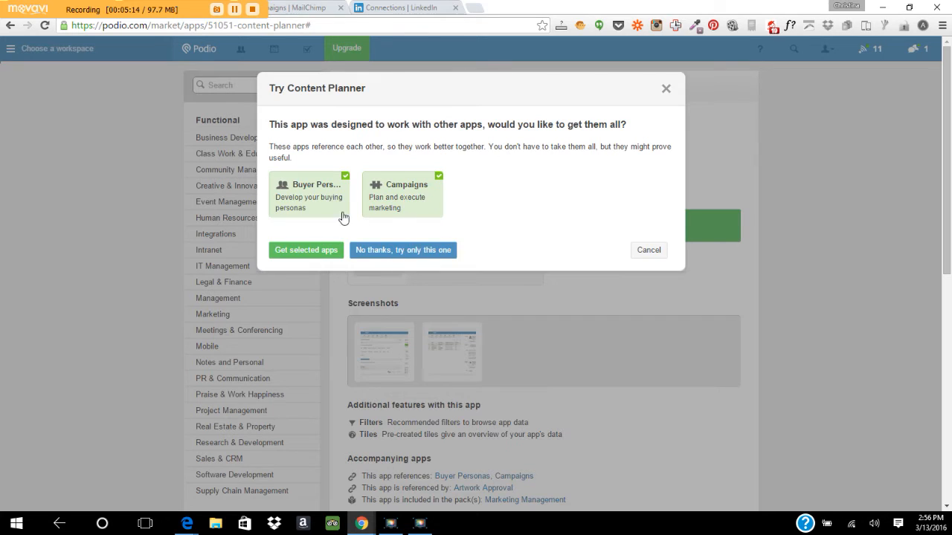
pyautogui.click(405, 252)
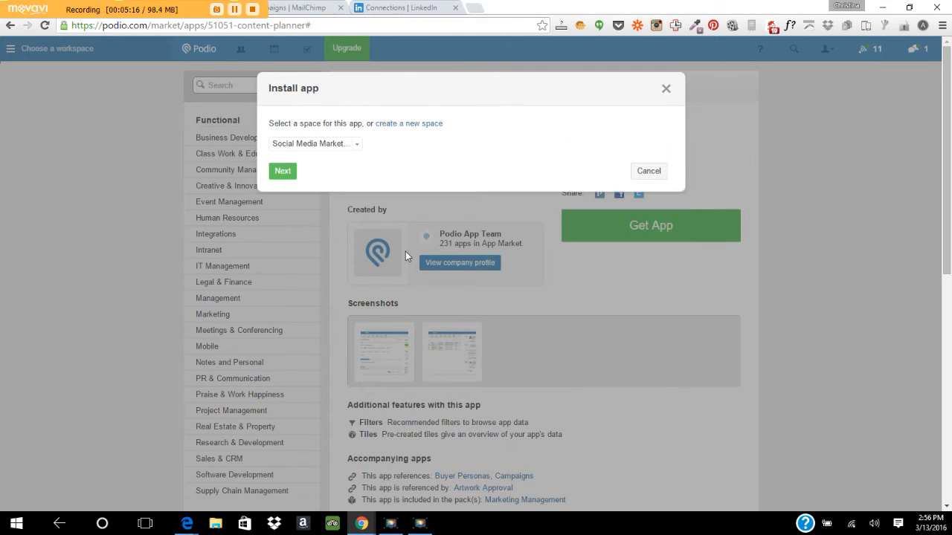
pyautogui.click(281, 172)
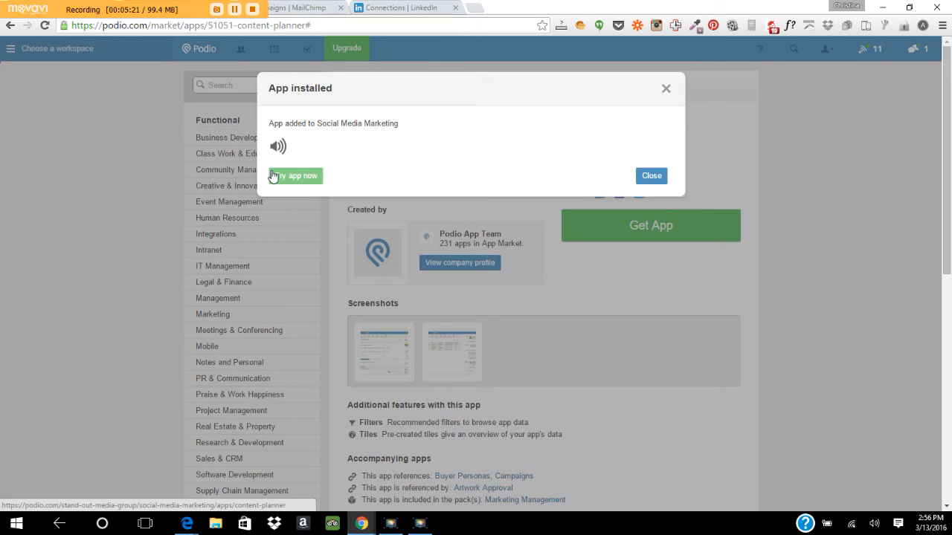
pyautogui.click(655, 181)
pyautogui.scroll(-1, 949, 113)
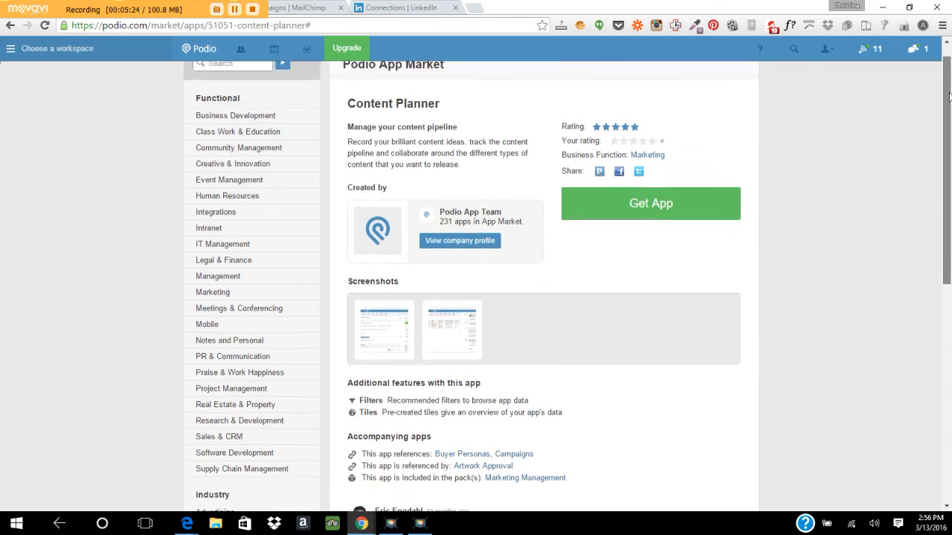
pyautogui.scroll(1, 237, 120)
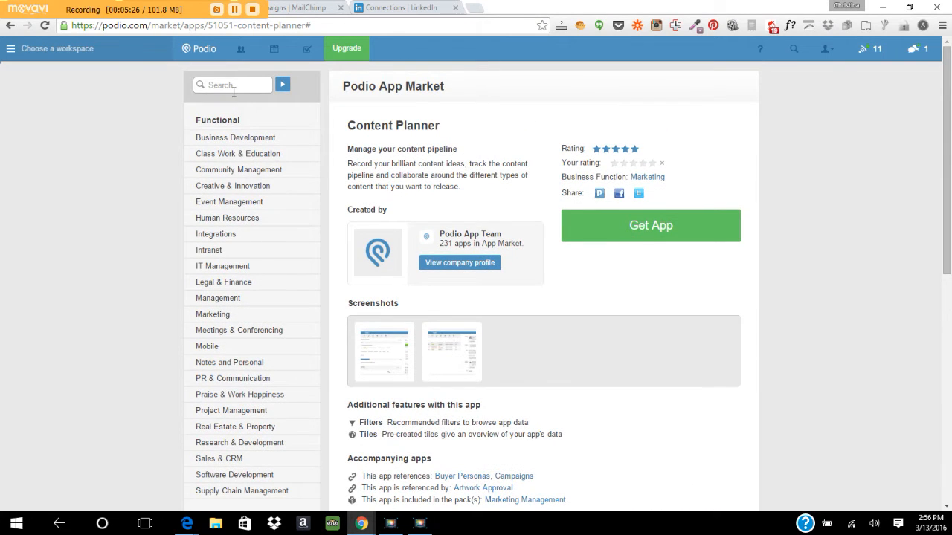
# Search the App Market for 'calendar' and scroll the results.
pyautogui.write('calendar')
pyautogui.click(283, 84)
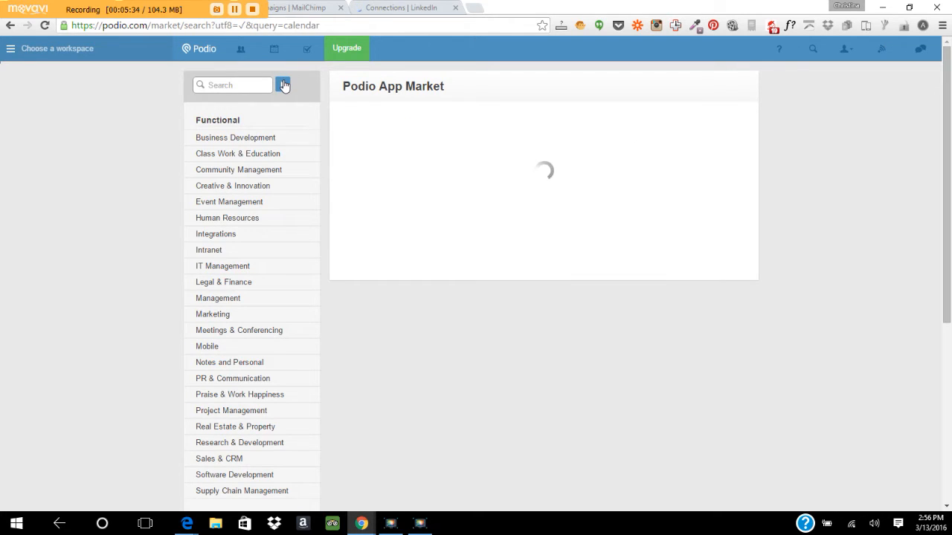
pyautogui.click(283, 85)
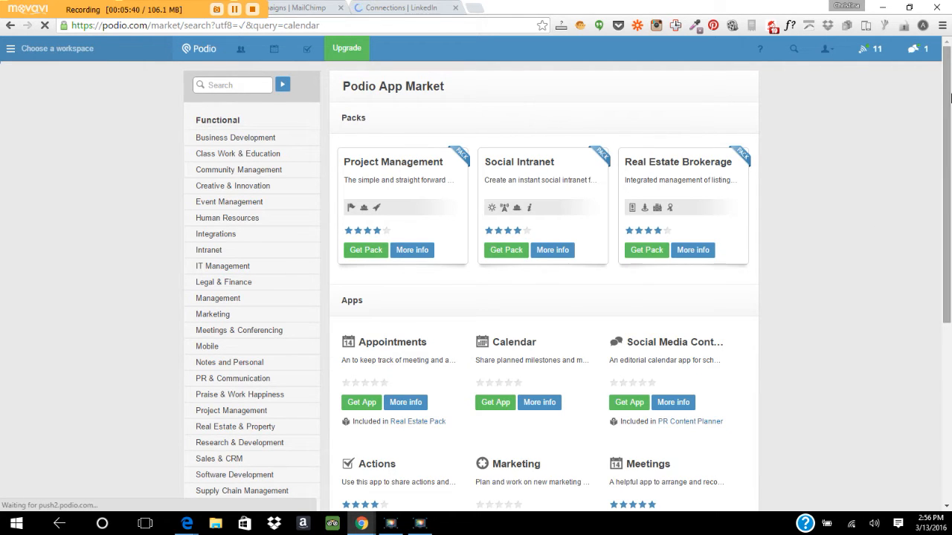
pyautogui.moveTo(949, 96); pyautogui.dragTo(950, 188)
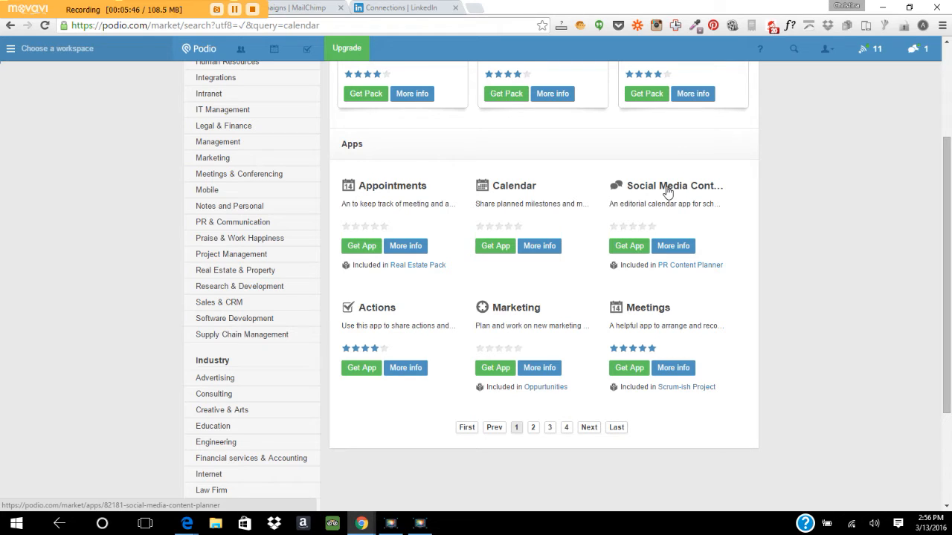
# Install Social Media Content Planner without the Keywords app, then scroll the calendar results.
pyautogui.click(631, 246)
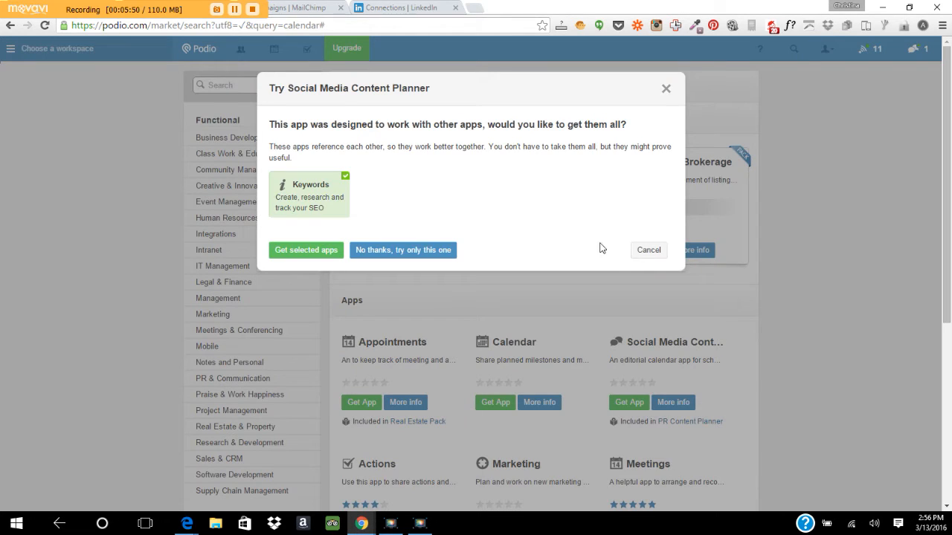
pyautogui.click(397, 250)
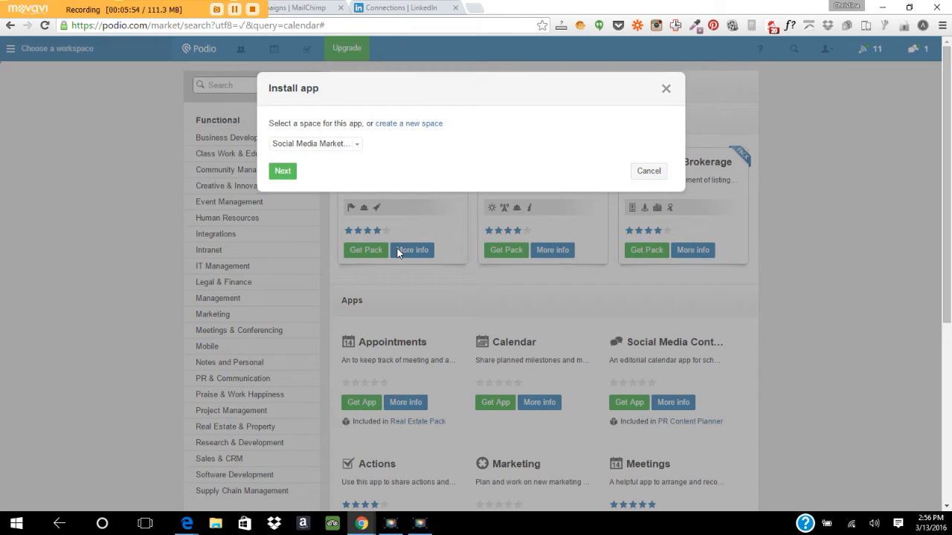
pyautogui.click(283, 174)
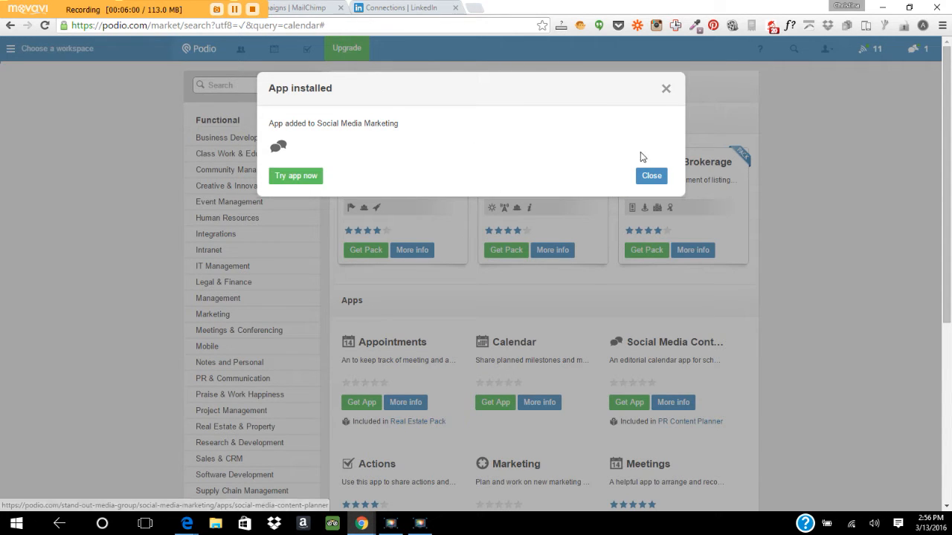
pyautogui.click(651, 177)
pyautogui.moveTo(948, 132); pyautogui.dragTo(948, 142)
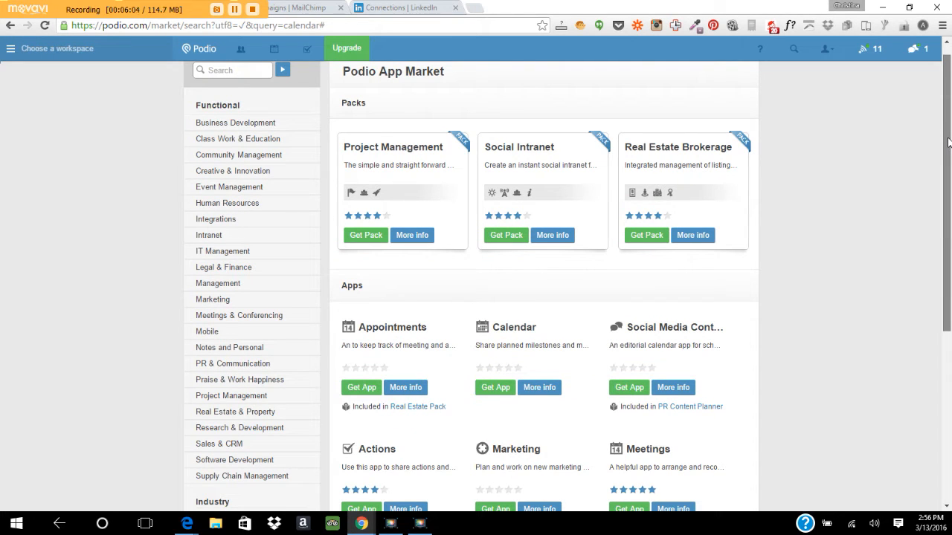
pyautogui.moveTo(948, 142); pyautogui.dragTo(949, 275)
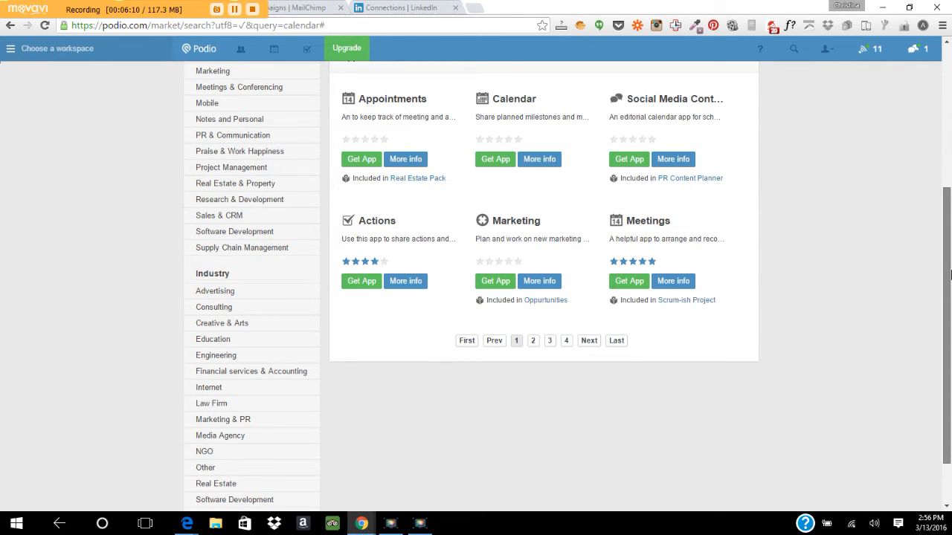
pyautogui.moveTo(949, 275); pyautogui.dragTo(889, 71)
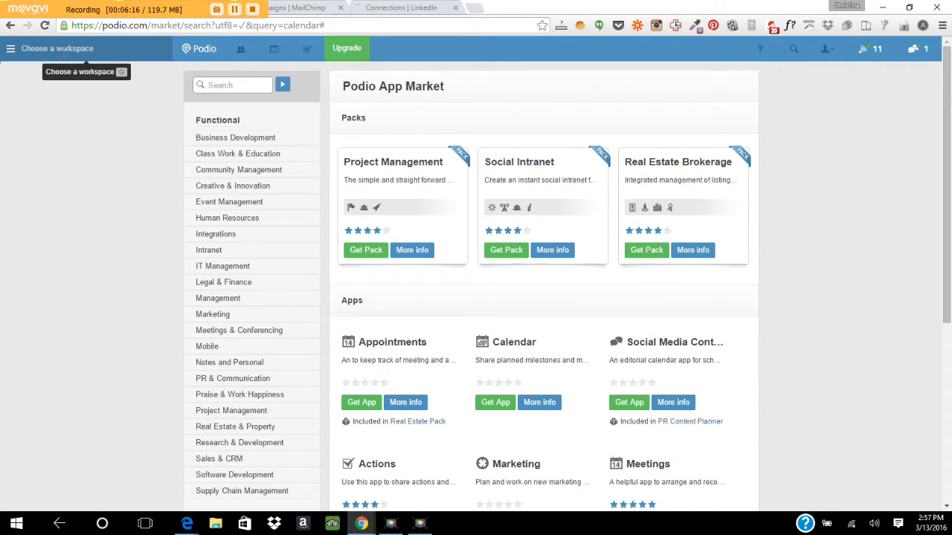
# Switch to the Social Media Marketing workspace from the More Workspaces list.
pyautogui.click(64, 51)
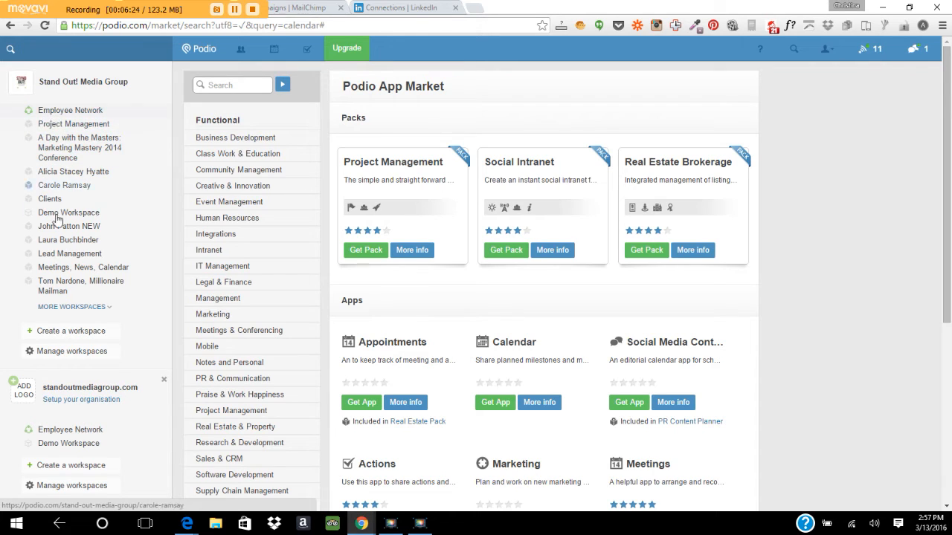
pyautogui.click(69, 308)
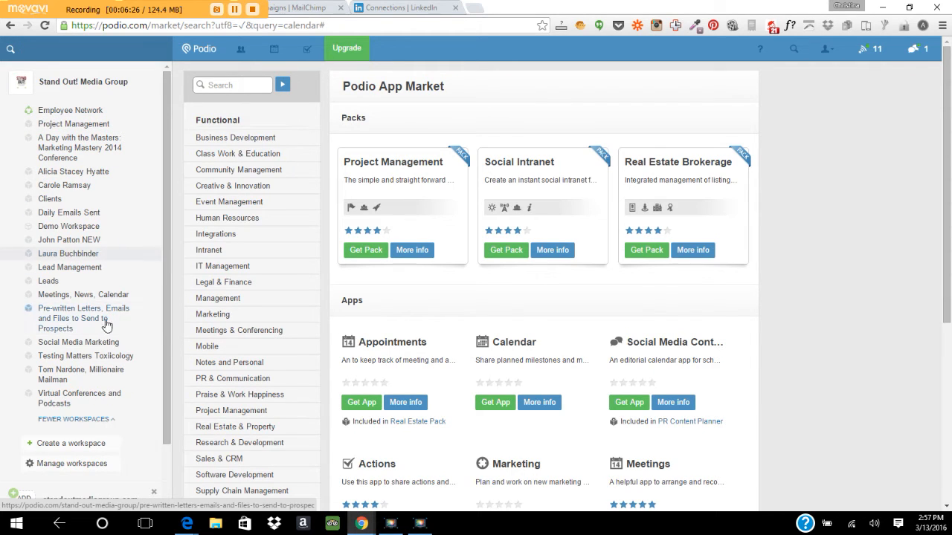
pyautogui.click(101, 343)
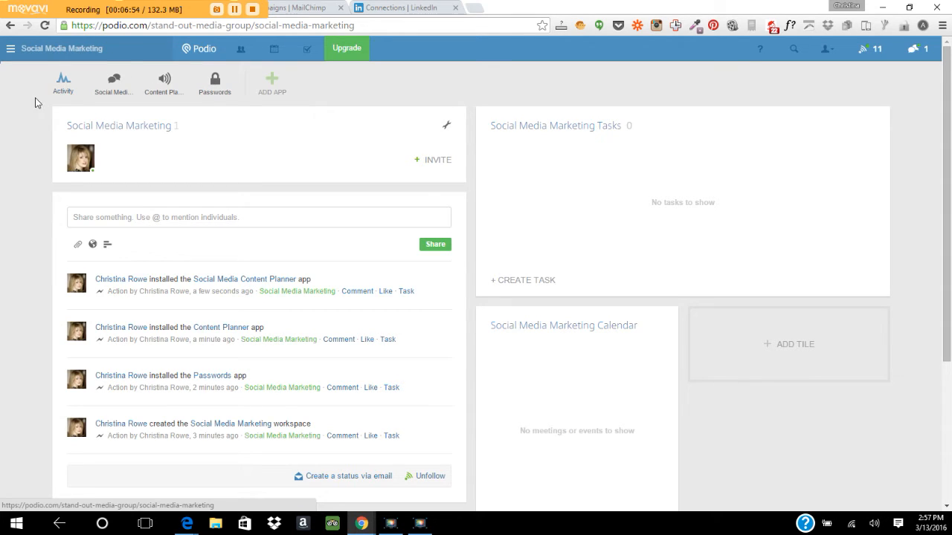
# In the Passwords app, start a Linkedin.com entry with the account's user name and password.
pyautogui.click(215, 82)
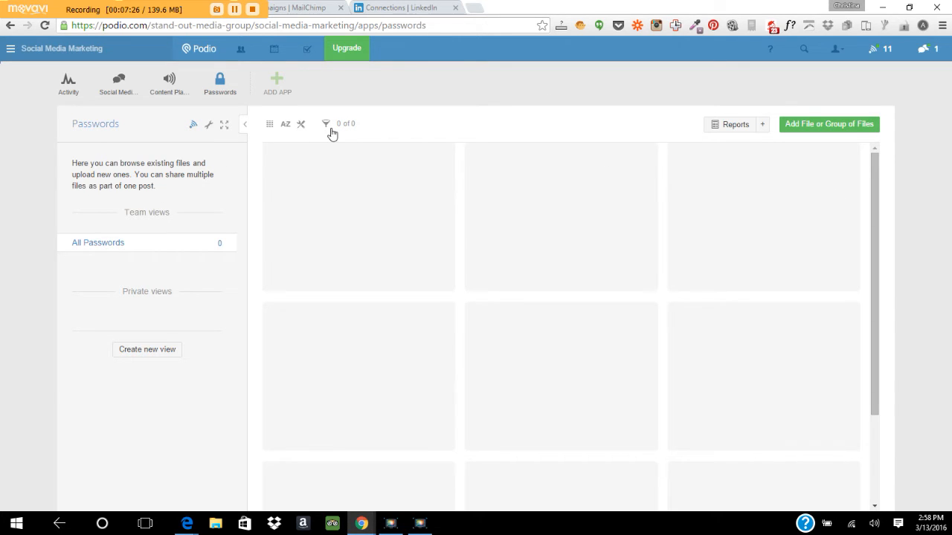
pyautogui.click(826, 130)
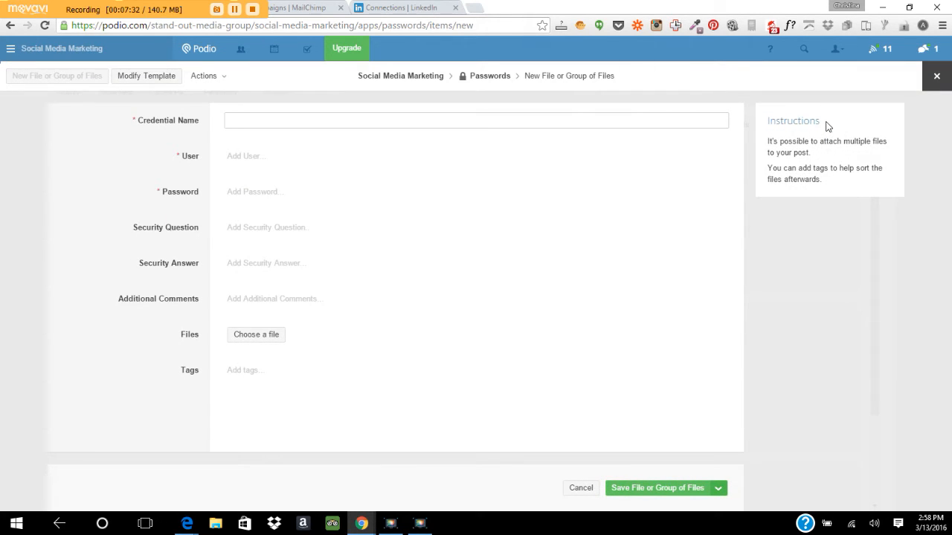
pyautogui.write('Linkedin.com')
pyautogui.click(242, 153)
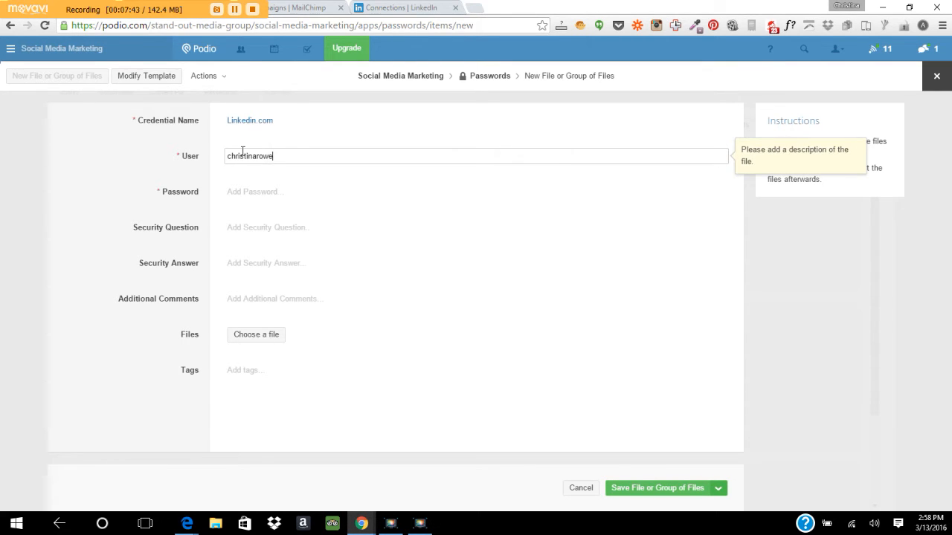
pyautogui.click(246, 194)
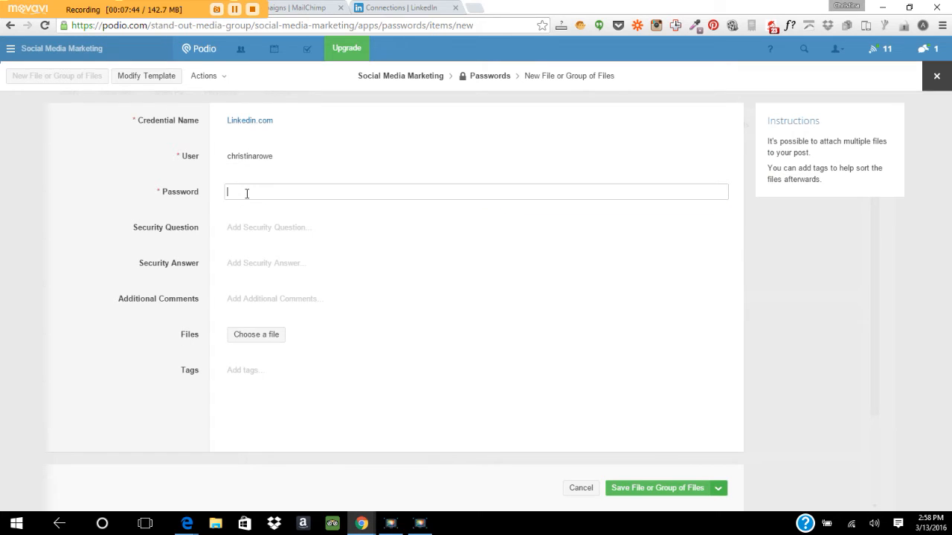
pyautogui.write('12345')
# Pass through the security question, answer and comments fields, then save the entry.
pyautogui.click(260, 227)
pyautogui.click(261, 260)
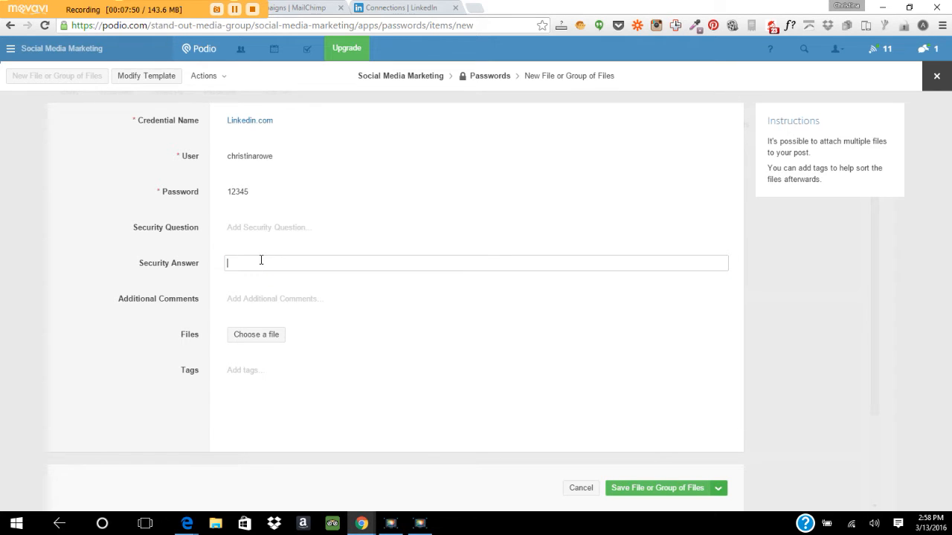
pyautogui.click(266, 299)
pyautogui.click(386, 266)
pyautogui.click(657, 489)
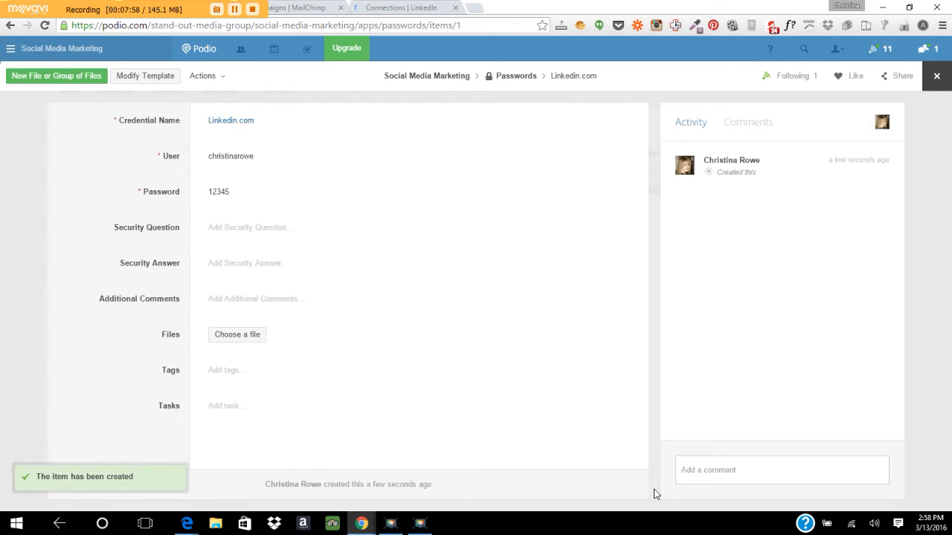
# Go back to the Passwords list showing the Linkedin.com entry.
pyautogui.click(525, 77)
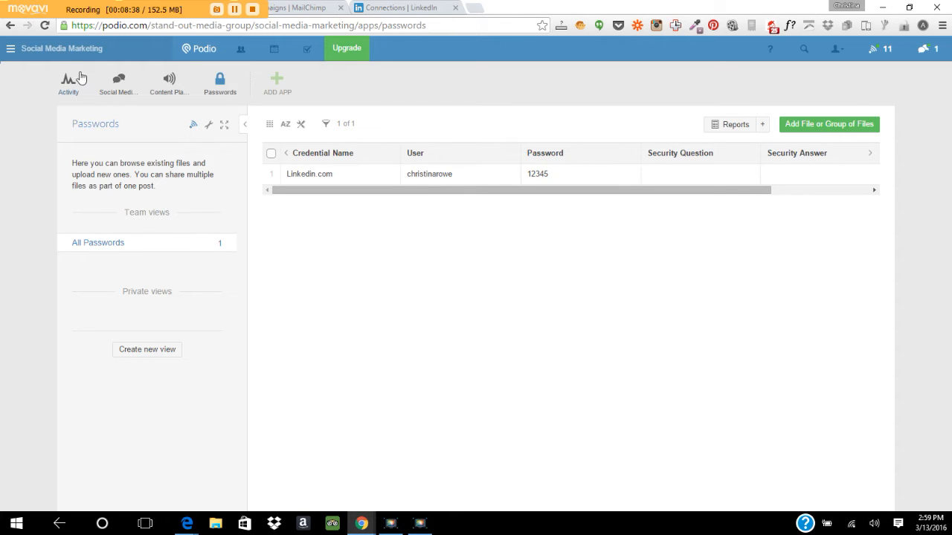
# In Social Media Content Planner, show Monday, Mar 14 on the calendar and begin a new post.
pyautogui.click(126, 87)
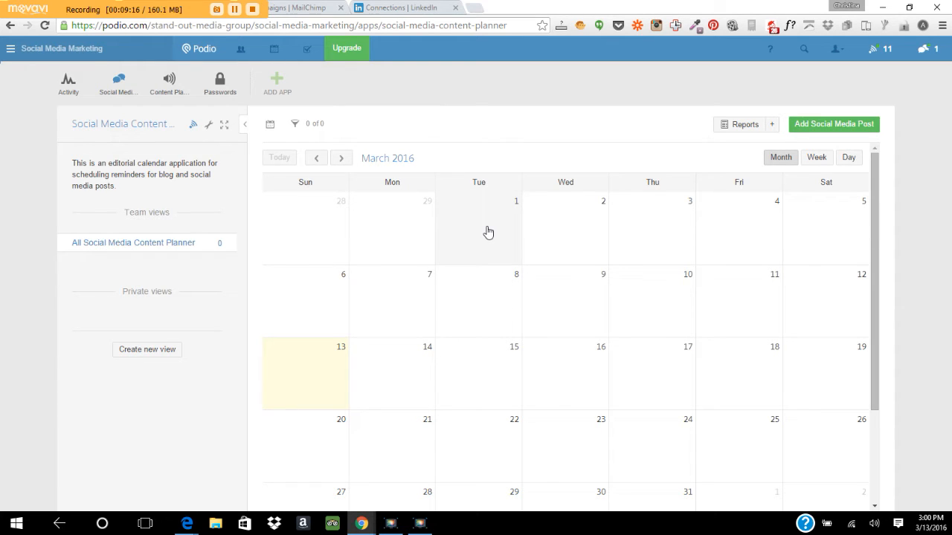
pyautogui.click(425, 370)
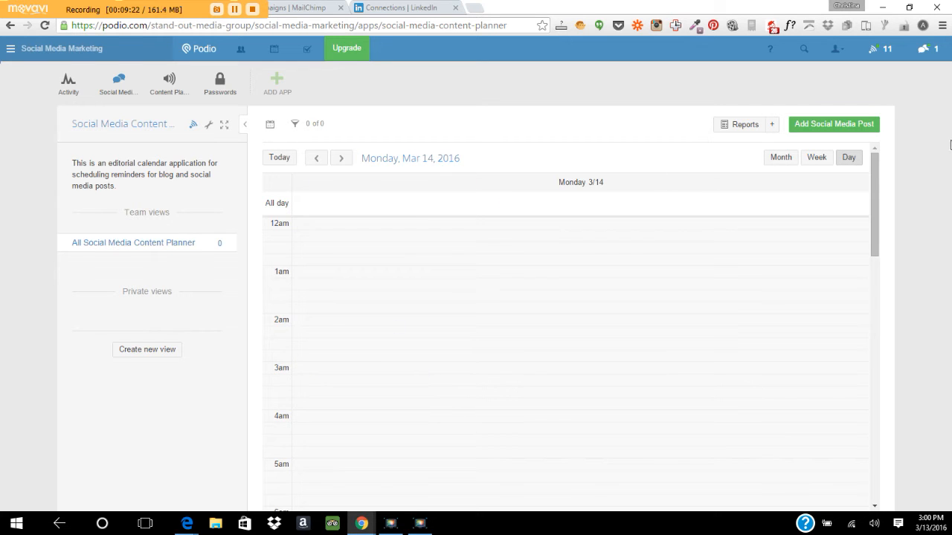
pyautogui.moveTo(873, 187)
pyautogui.mouseDown()
pyautogui.moveTo(874, 255)
pyautogui.moveTo(871, 168)
pyautogui.mouseUp()
pyautogui.moveTo(875, 253); pyautogui.dragTo(872, 382)
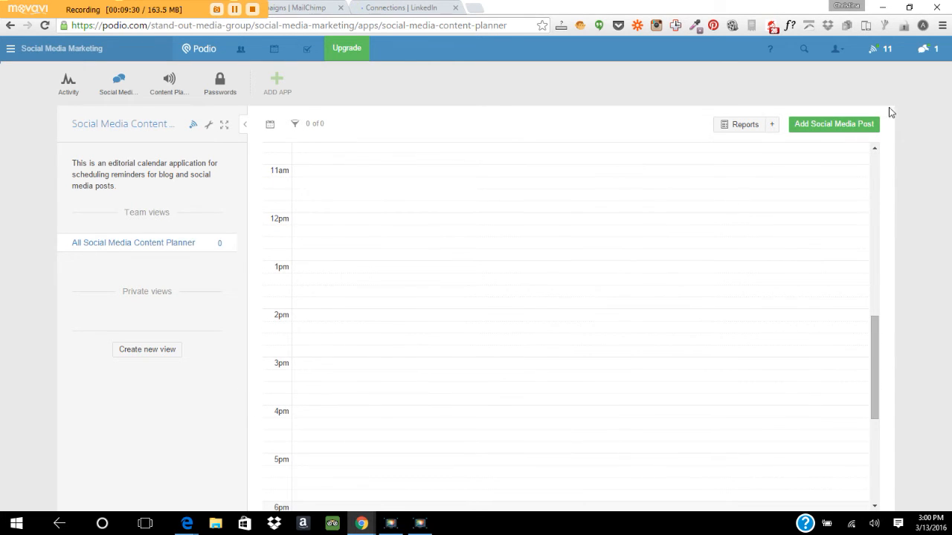
pyautogui.click(870, 130)
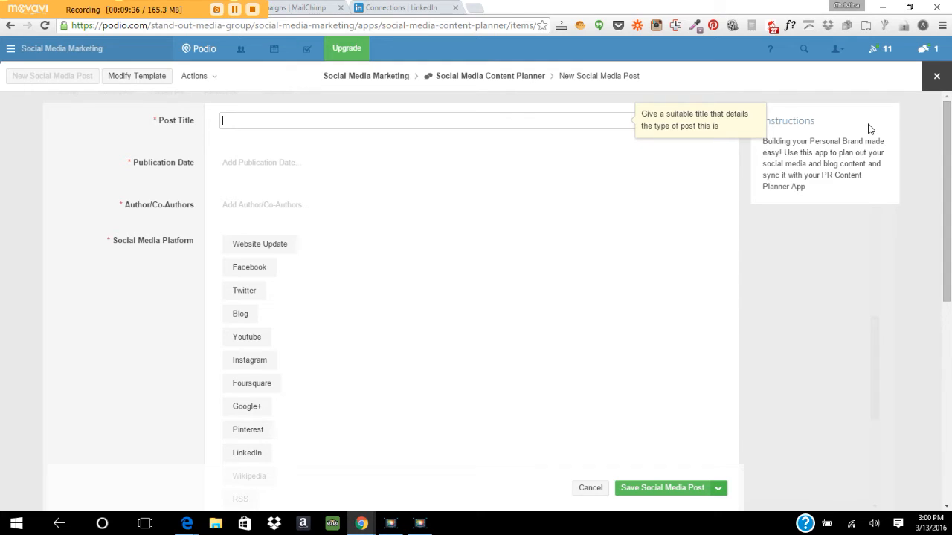
# Title the post 'Example' and set its publication date to March 14, 2016.
pyautogui.click(377, 119)
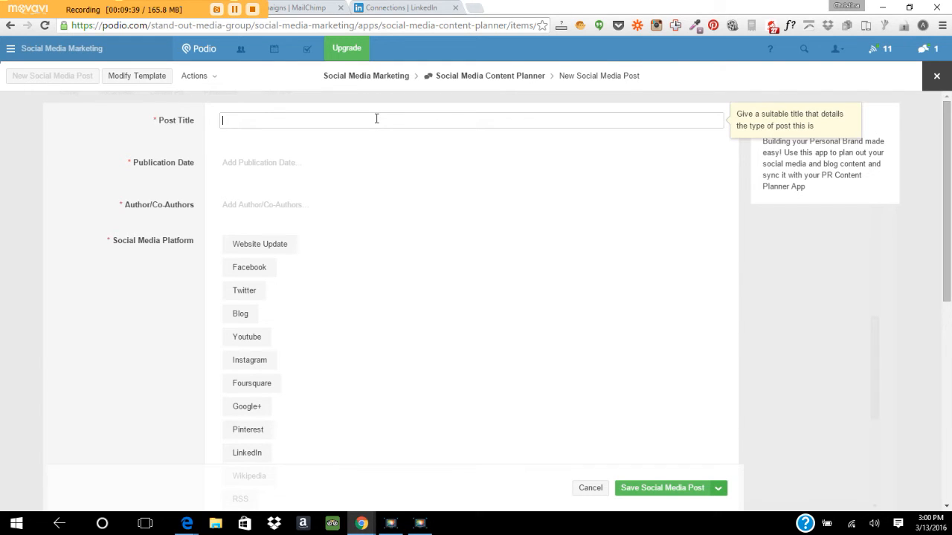
pyautogui.write('Example')
pyautogui.click(285, 165)
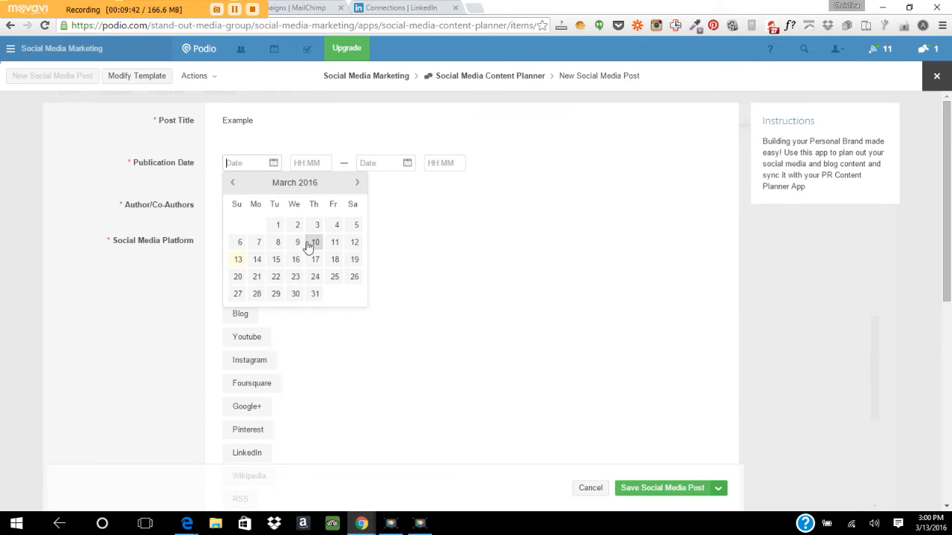
pyautogui.click(257, 259)
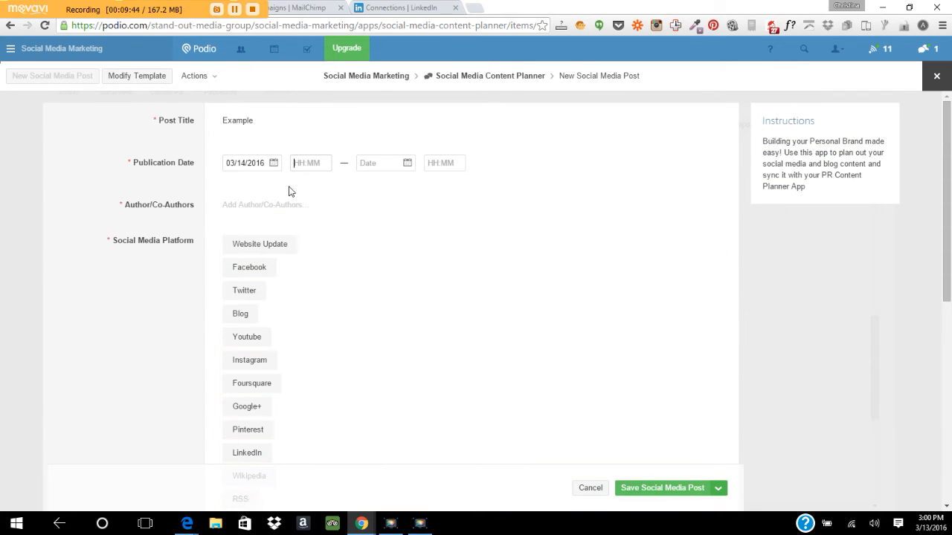
pyautogui.click(391, 193)
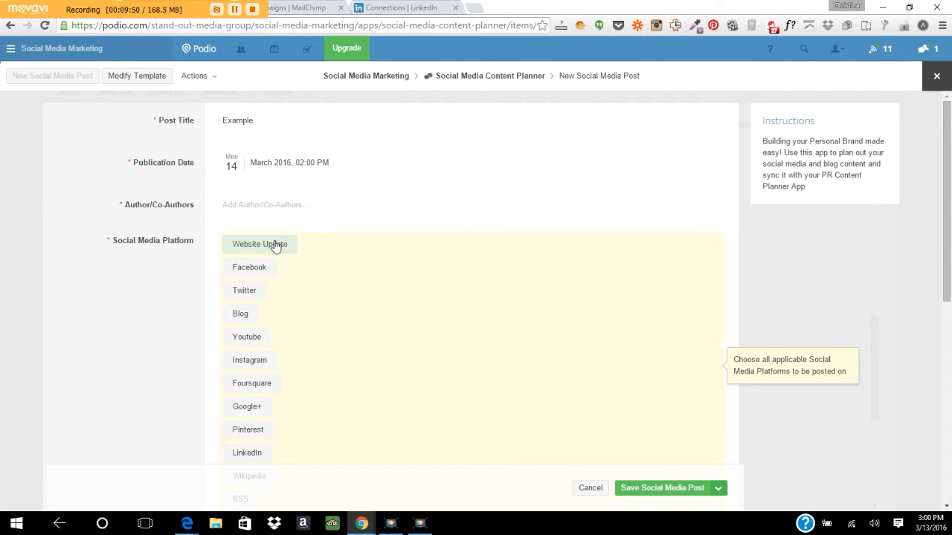
# Mark Facebook, Twitter, Instagram, Google+ and LinkedIn as platforms and attempt to save.
pyautogui.click(249, 269)
pyautogui.click(252, 293)
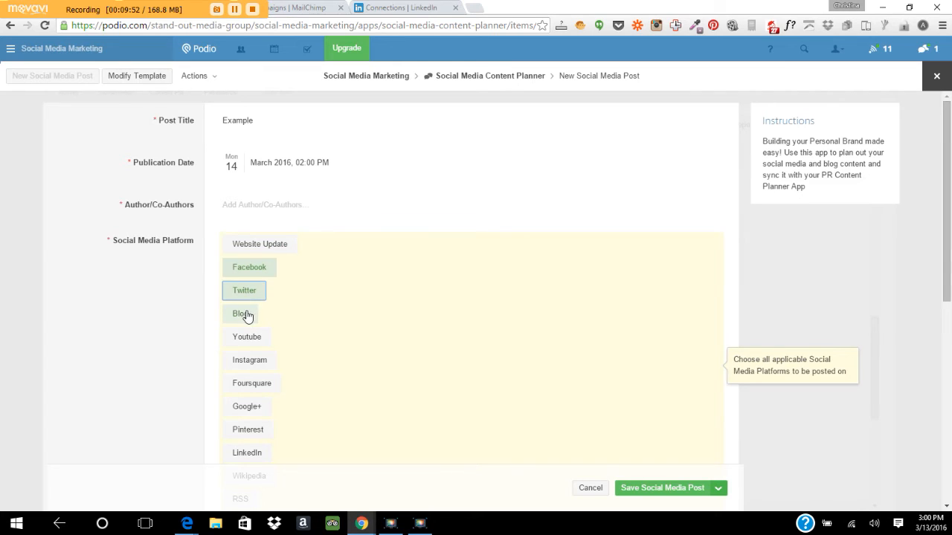
pyautogui.click(262, 363)
pyautogui.click(258, 407)
pyautogui.click(257, 454)
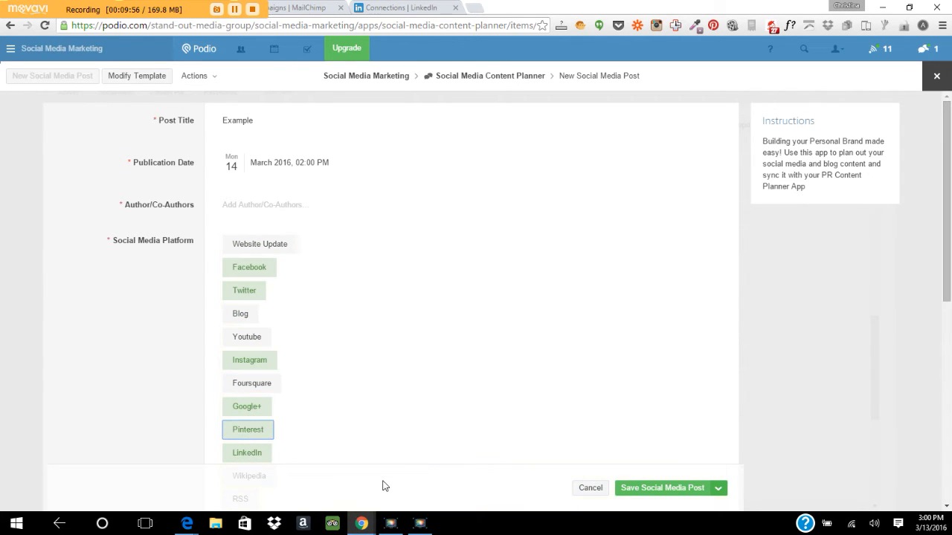
pyautogui.click(647, 491)
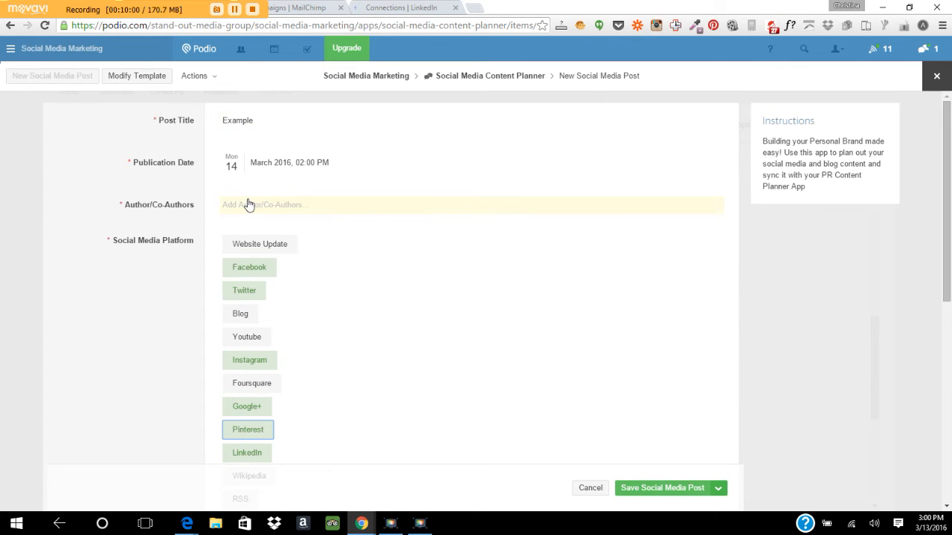
pyautogui.click(673, 490)
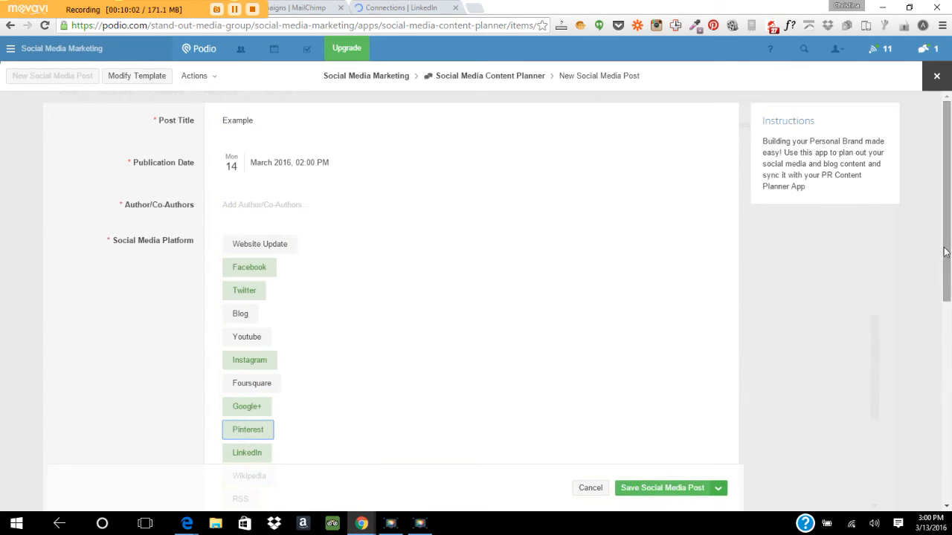
pyautogui.moveTo(948, 243); pyautogui.dragTo(950, 370)
# Write the post content, stay on the form at the leave warning, and save again.
pyautogui.click(251, 277)
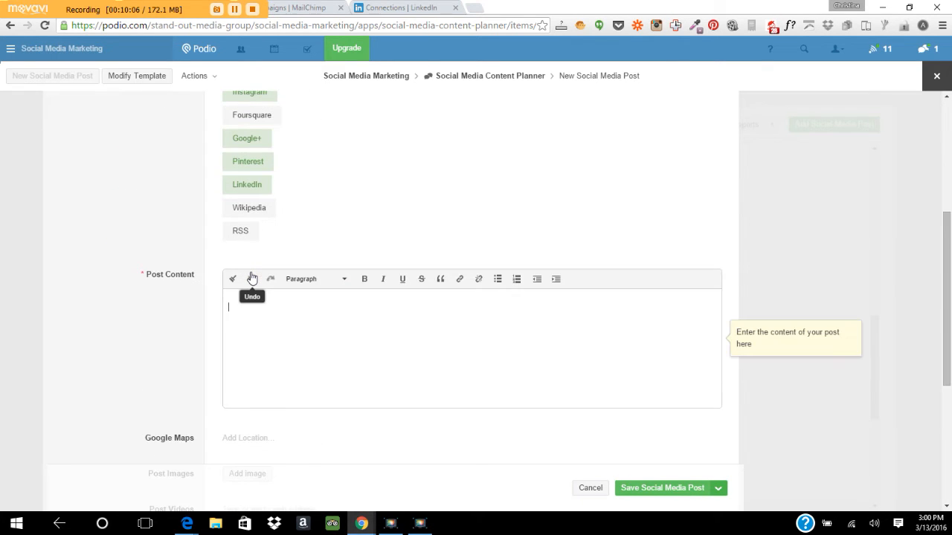
pyautogui.write('xyw')
pyautogui.write('a')
pyautogui.click(944, 313)
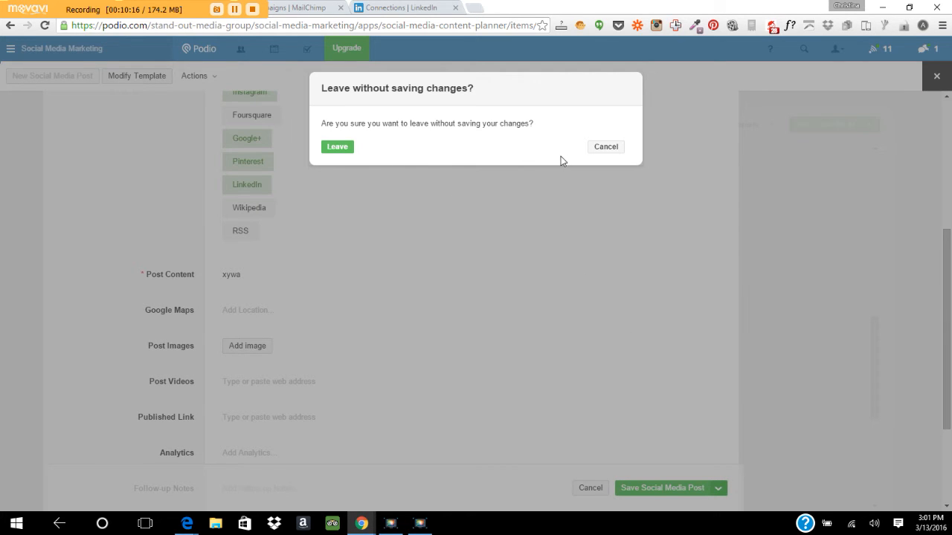
pyautogui.click(605, 151)
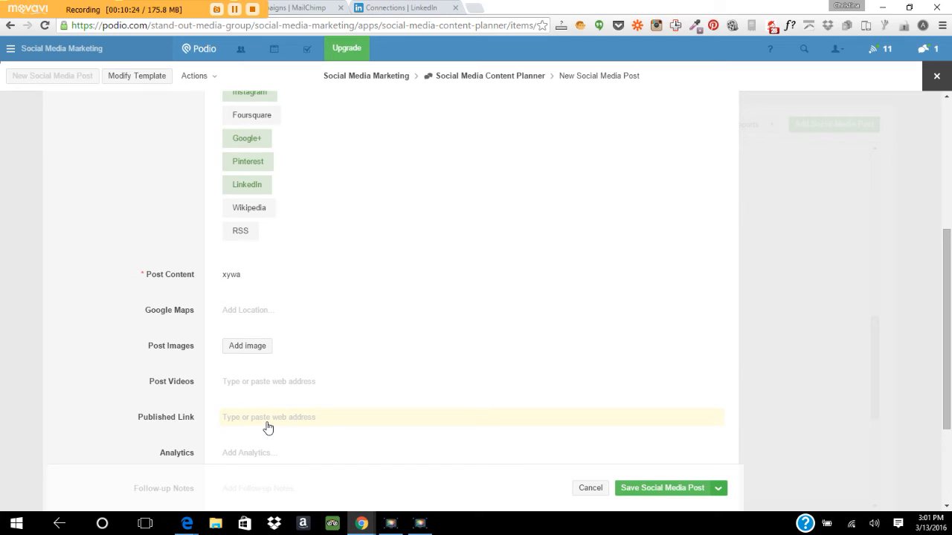
pyautogui.click(687, 491)
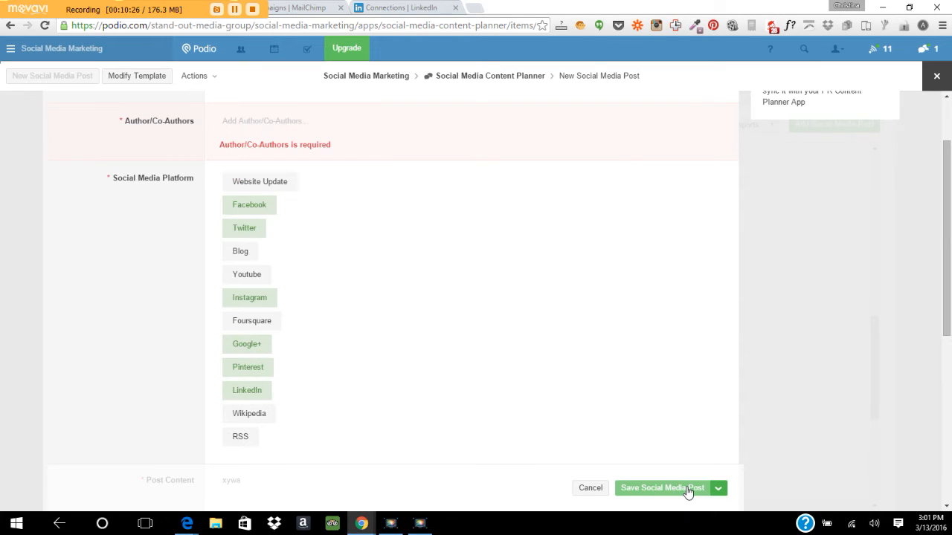
# Add the workspace member and the Social Media Marketing workspace as authors, then save.
pyautogui.click(287, 123)
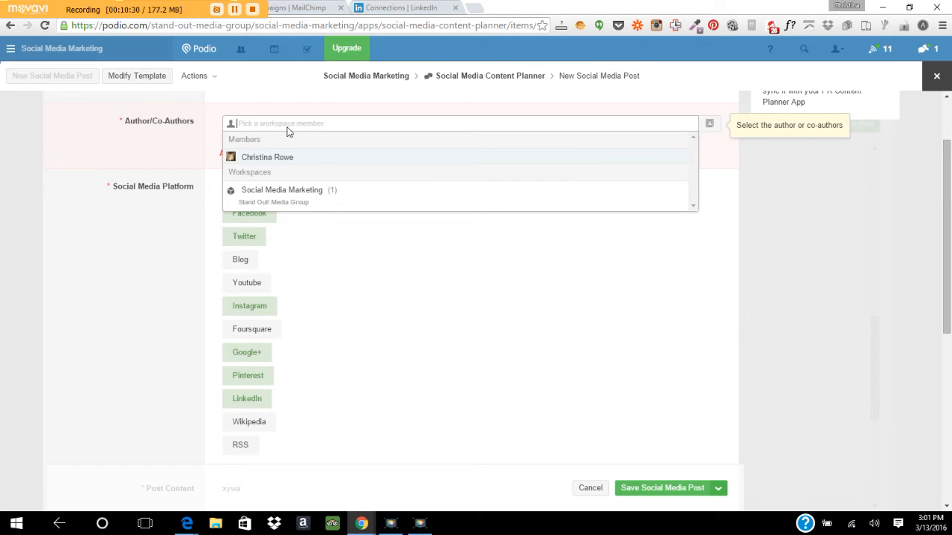
pyautogui.click(287, 157)
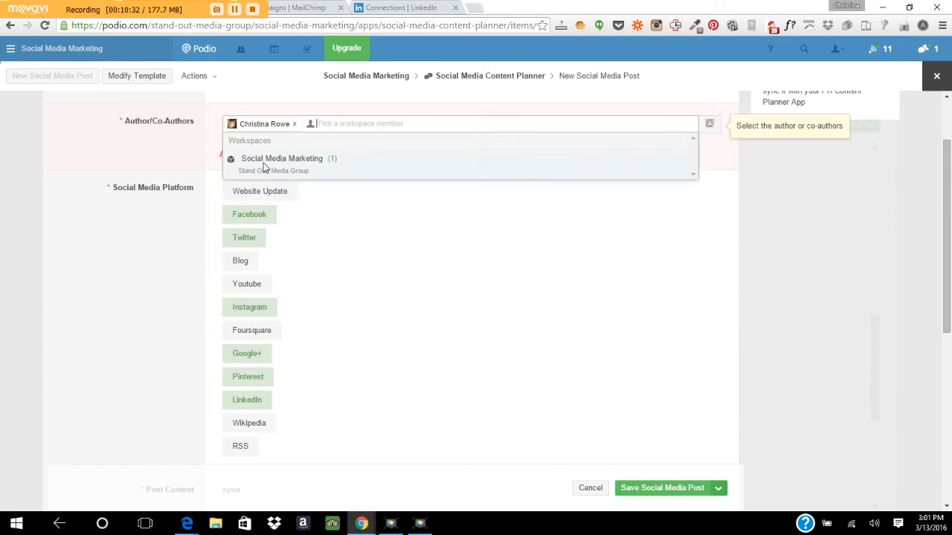
pyautogui.click(242, 161)
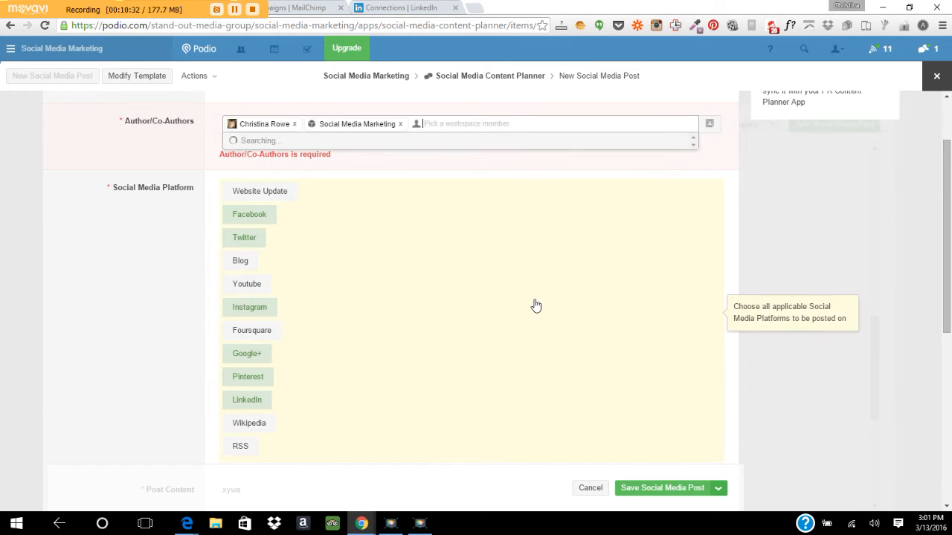
pyautogui.click(660, 488)
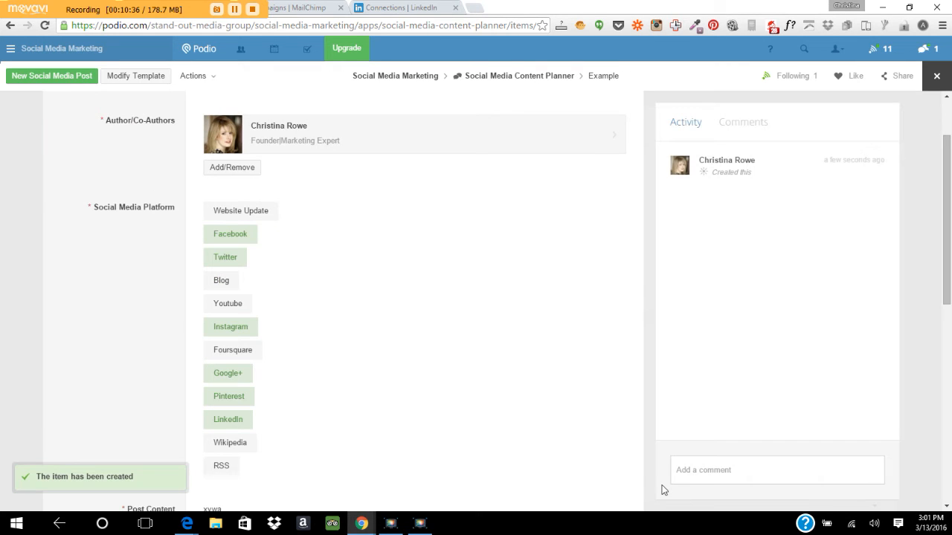
# Reopen the Example post from the calendar and remove Facebook from its platforms.
pyautogui.click(539, 78)
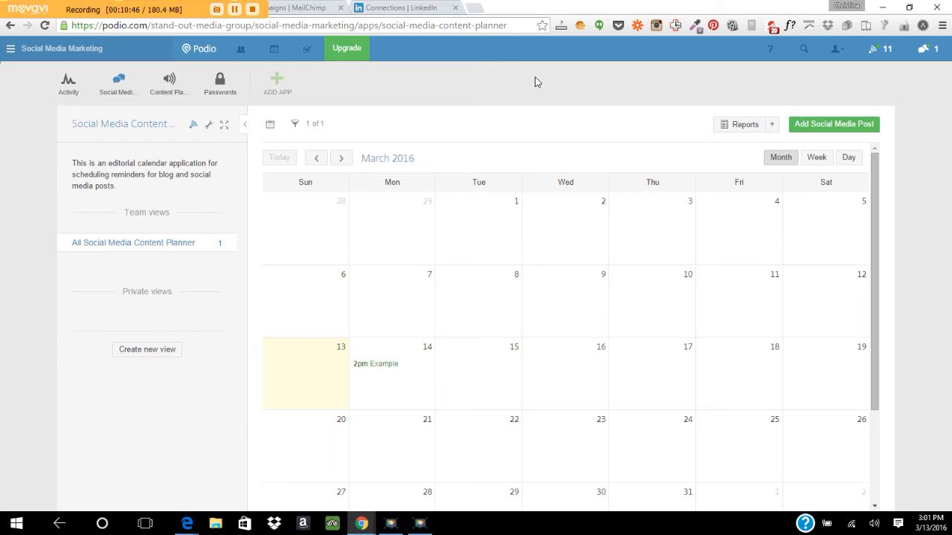
pyautogui.click(385, 364)
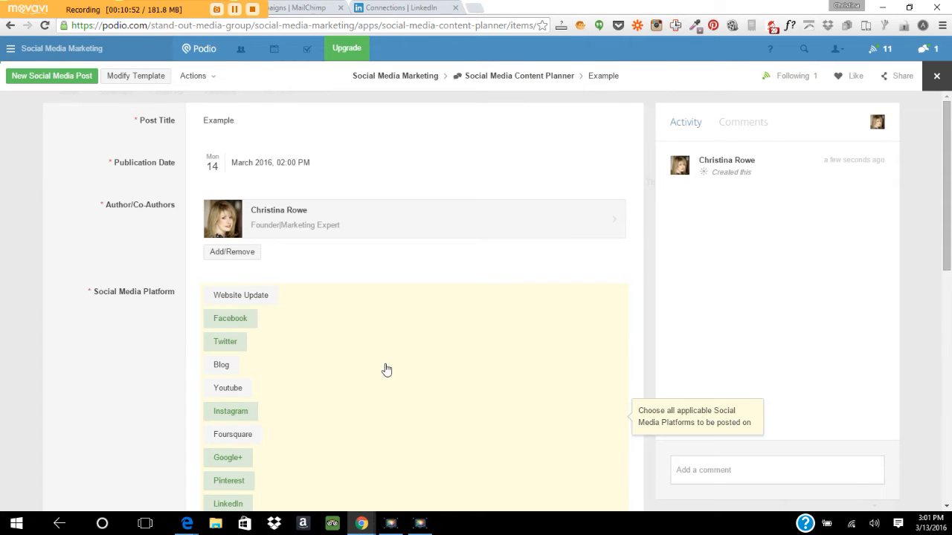
pyautogui.click(221, 321)
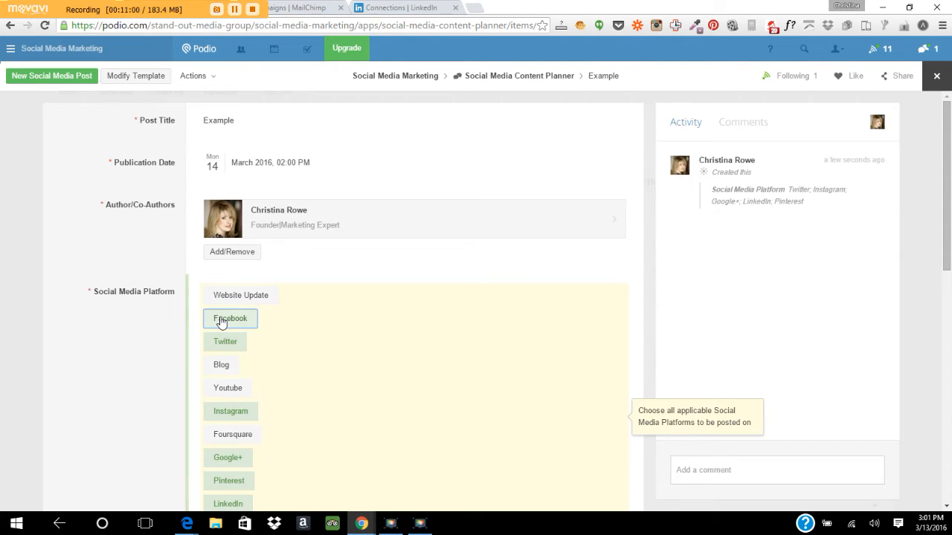
# Cancel adding an image to the post and return to the Social Media Marketing workspace.
pyautogui.moveTo(949, 157); pyautogui.dragTo(949, 373)
pyautogui.click(230, 167)
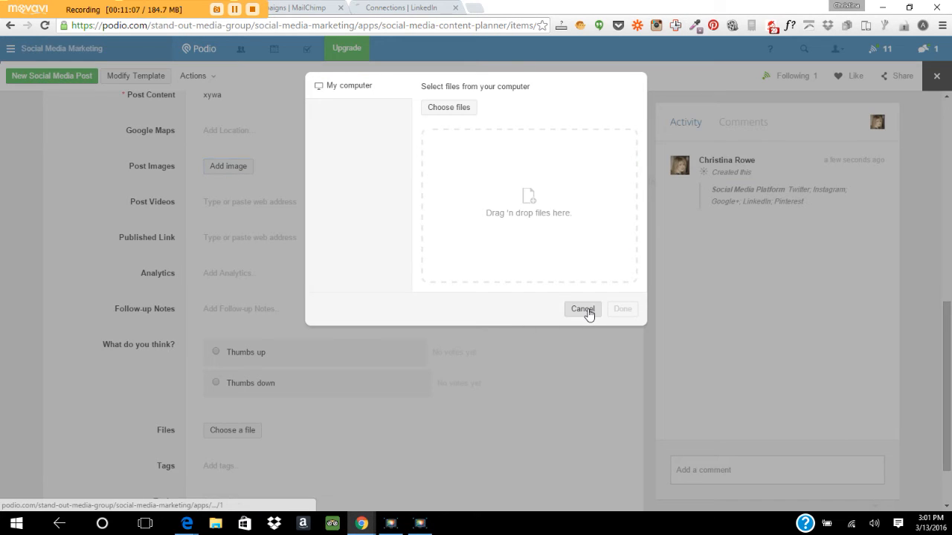
pyautogui.click(583, 309)
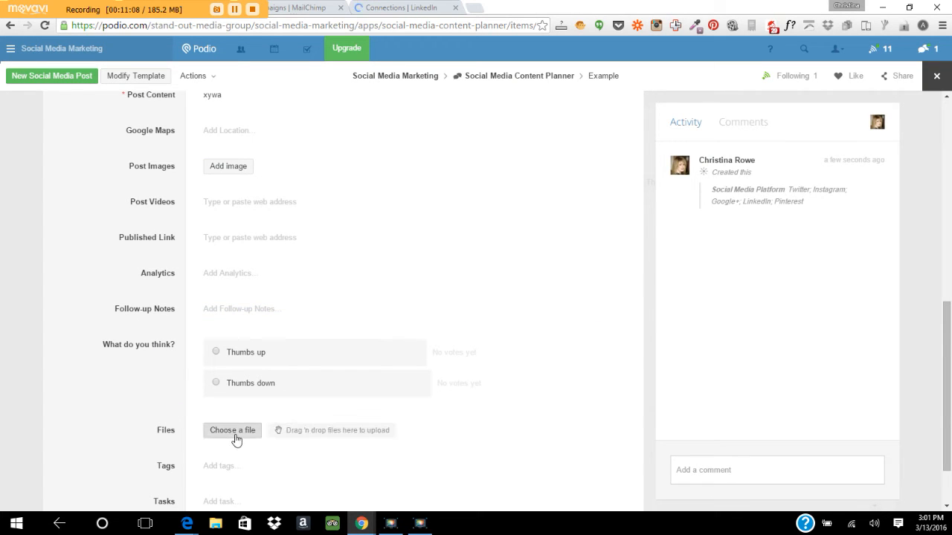
pyautogui.moveTo(950, 390); pyautogui.dragTo(950, 145)
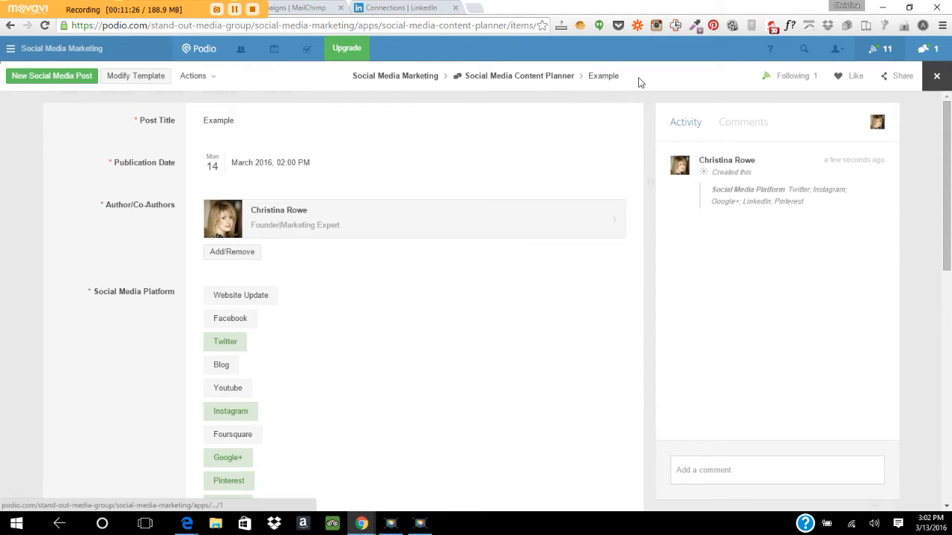
pyautogui.click(405, 78)
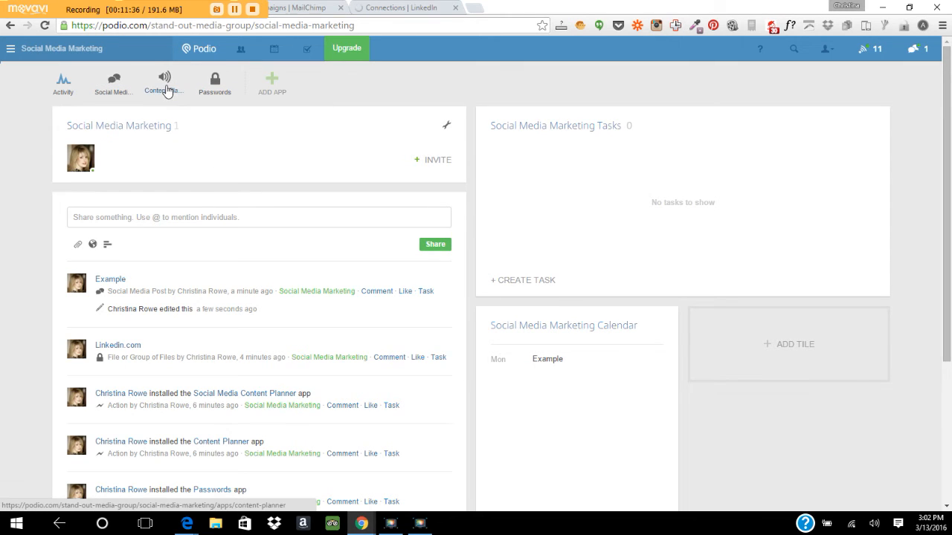
# Start a Content Planner item titled 123 with status Idea - Not started and type Blog post.
pyautogui.click(166, 89)
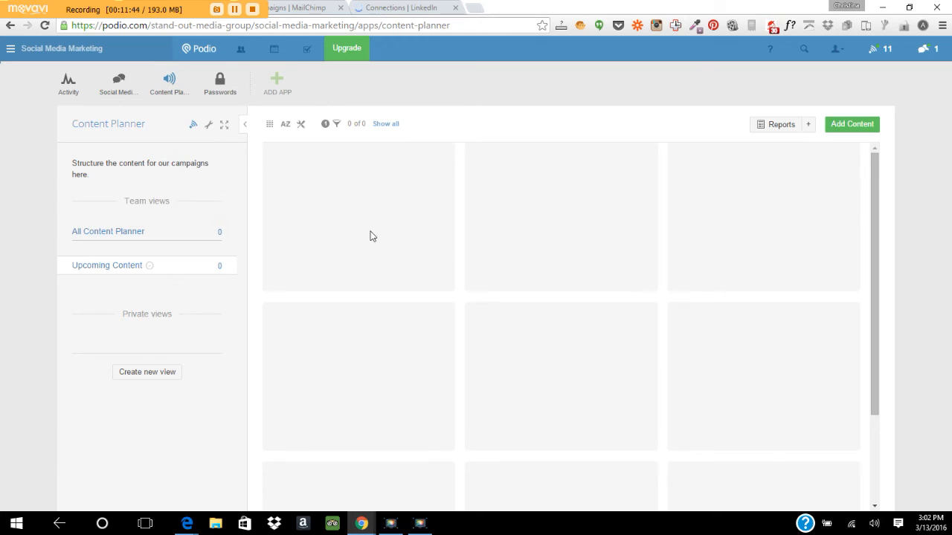
pyautogui.click(866, 124)
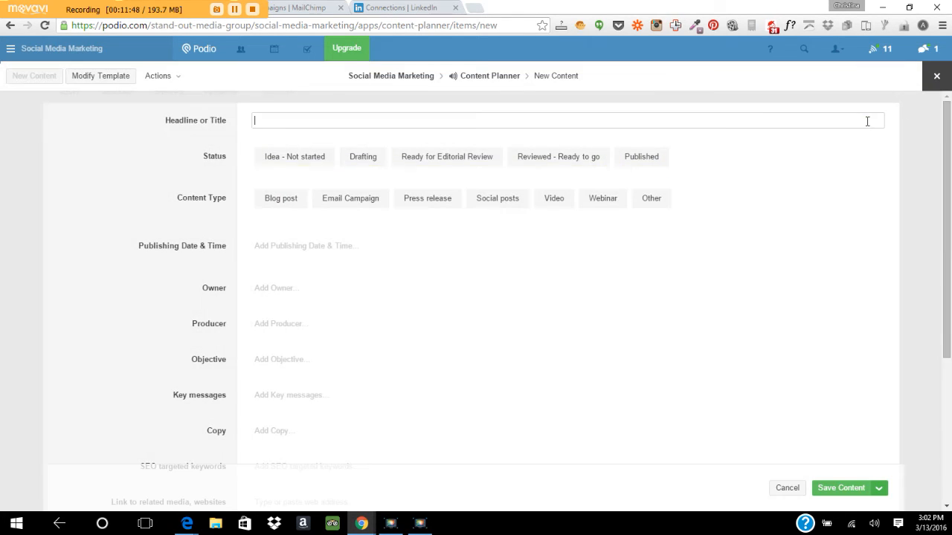
pyautogui.click(289, 198)
pyautogui.click(310, 166)
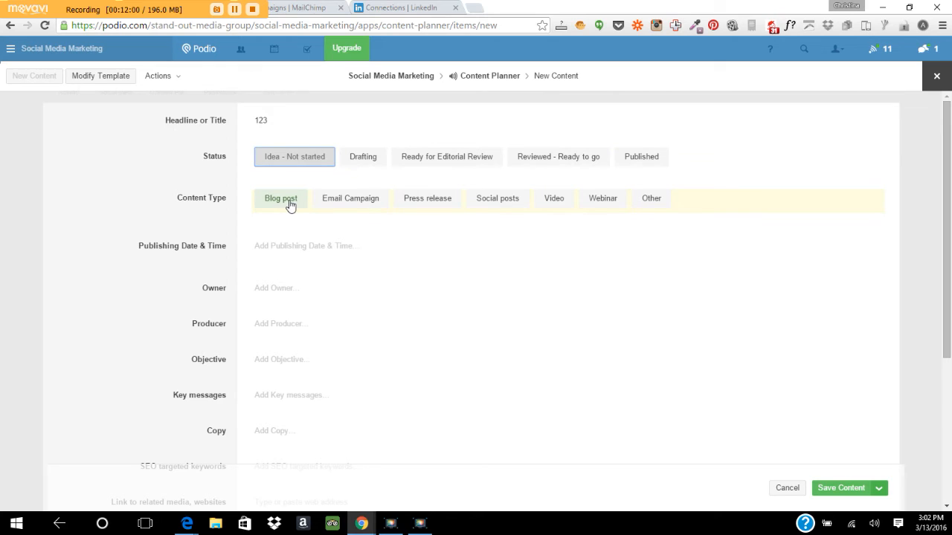
pyautogui.click(495, 203)
pyautogui.click(479, 206)
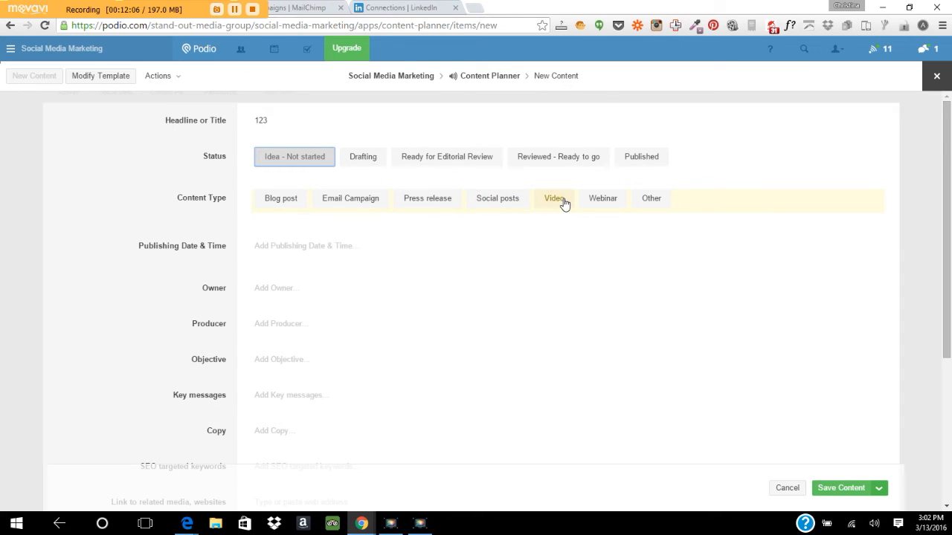
pyautogui.click(277, 204)
pyautogui.click(279, 254)
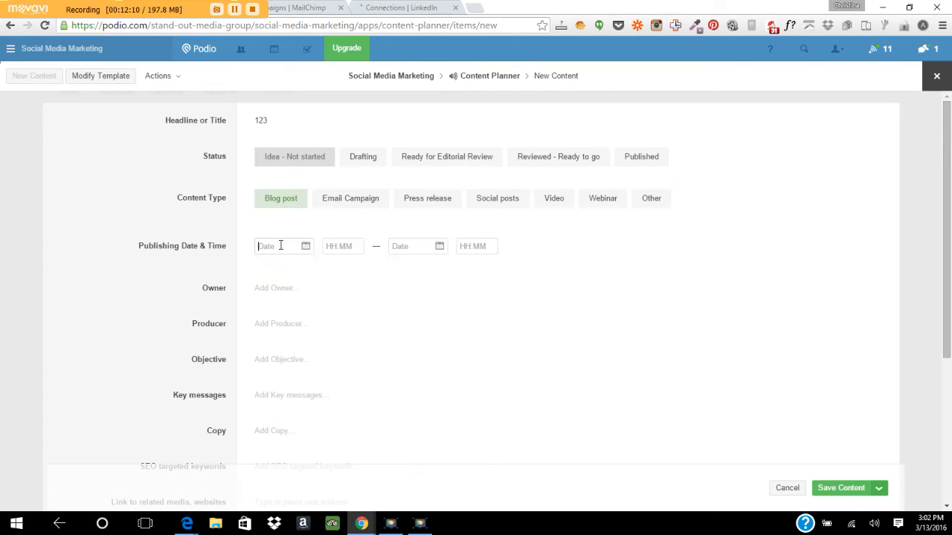
# Set the publishing date to March 16 and assign the workspace member as owner and producer.
pyautogui.click(330, 343)
pyautogui.click(256, 292)
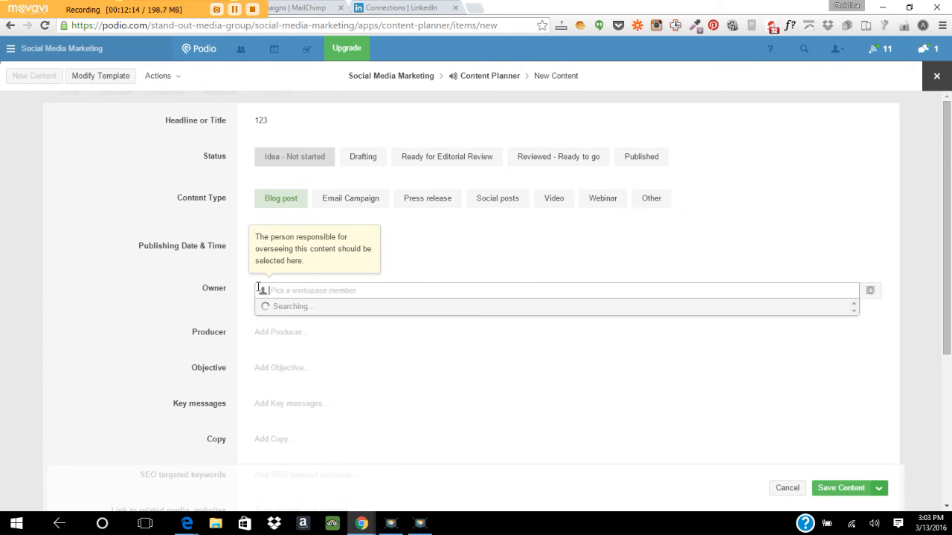
pyautogui.click(292, 326)
pyautogui.click(235, 329)
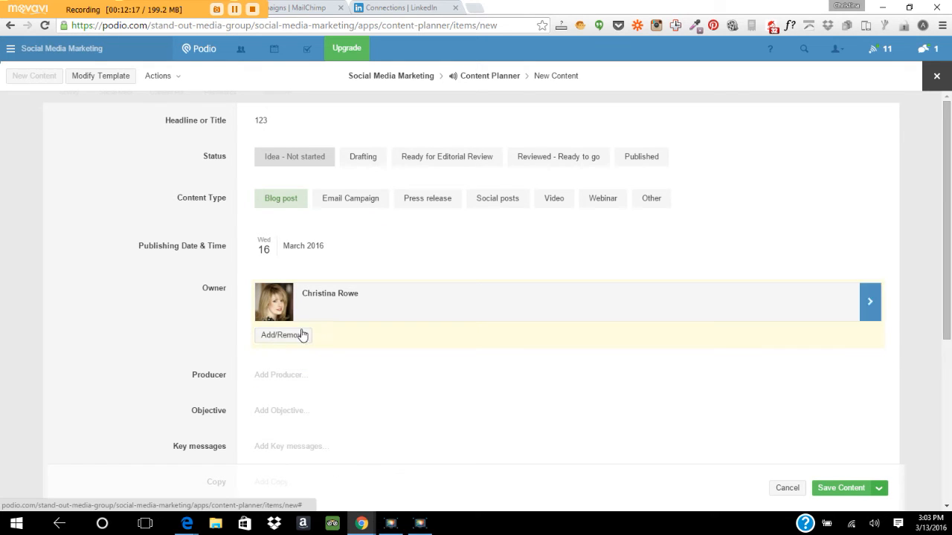
pyautogui.click(294, 377)
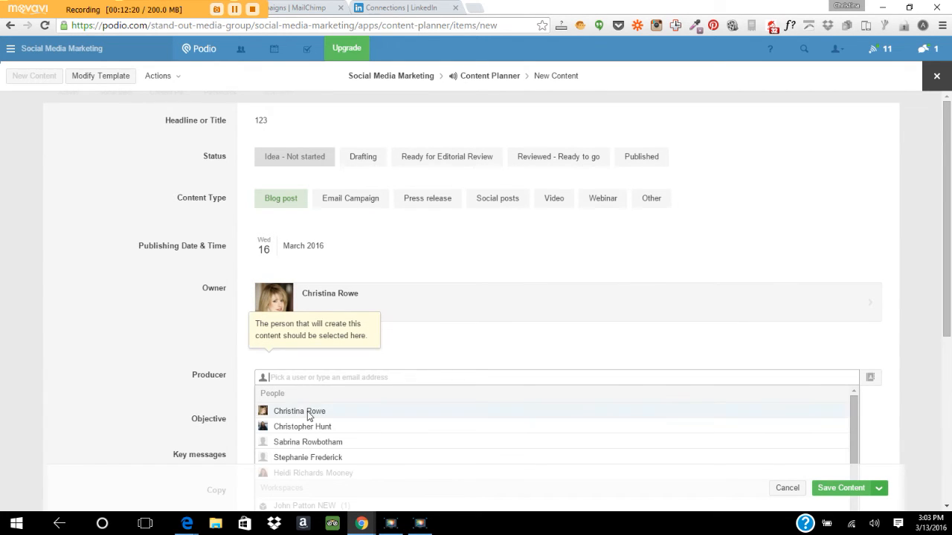
pyautogui.click(307, 411)
pyautogui.click(841, 222)
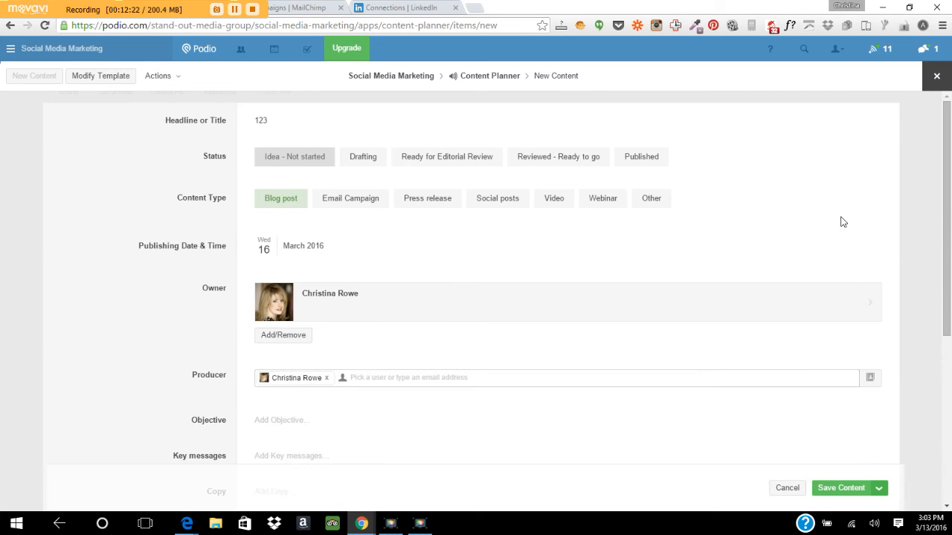
# Go through the Objective, Key messages, Copy, SEO, media link and Results fields, then save.
pyautogui.moveTo(950, 208); pyautogui.dragTo(950, 359)
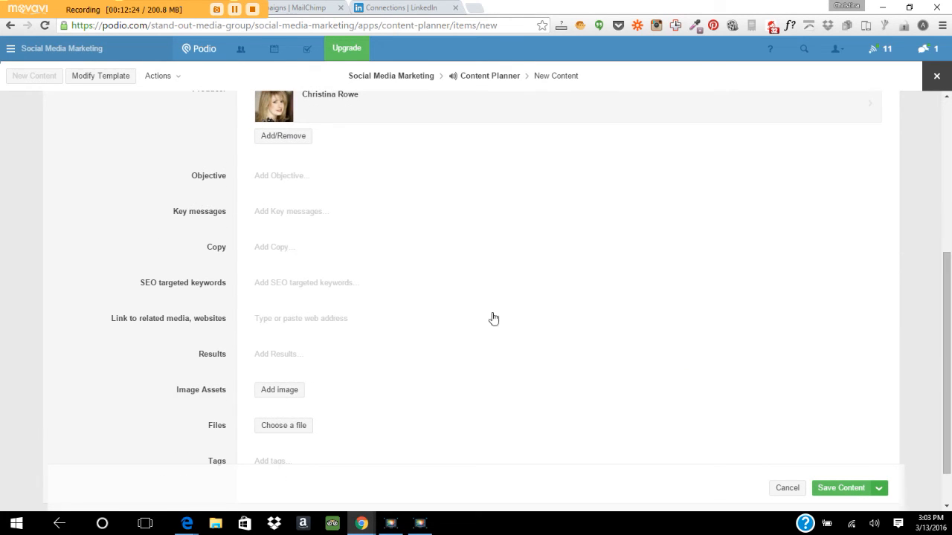
pyautogui.click(275, 181)
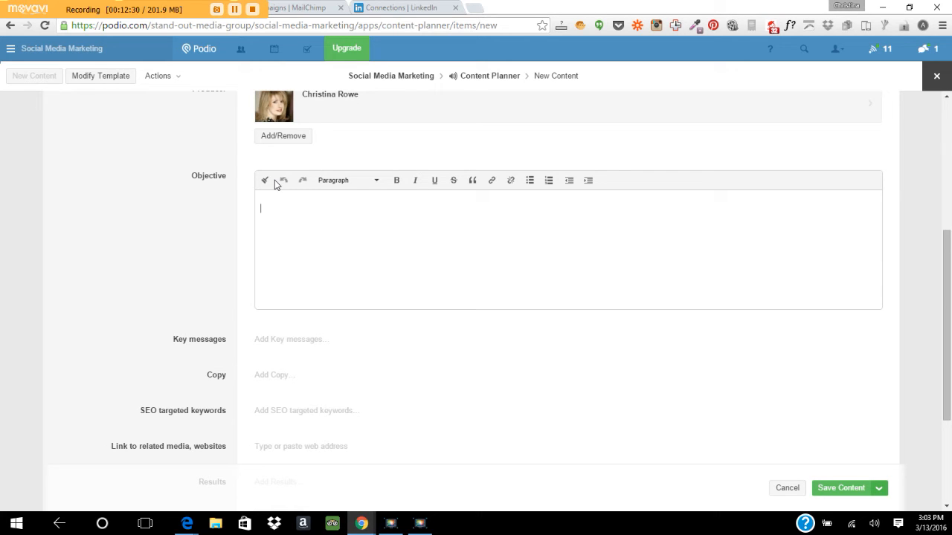
pyautogui.click(298, 340)
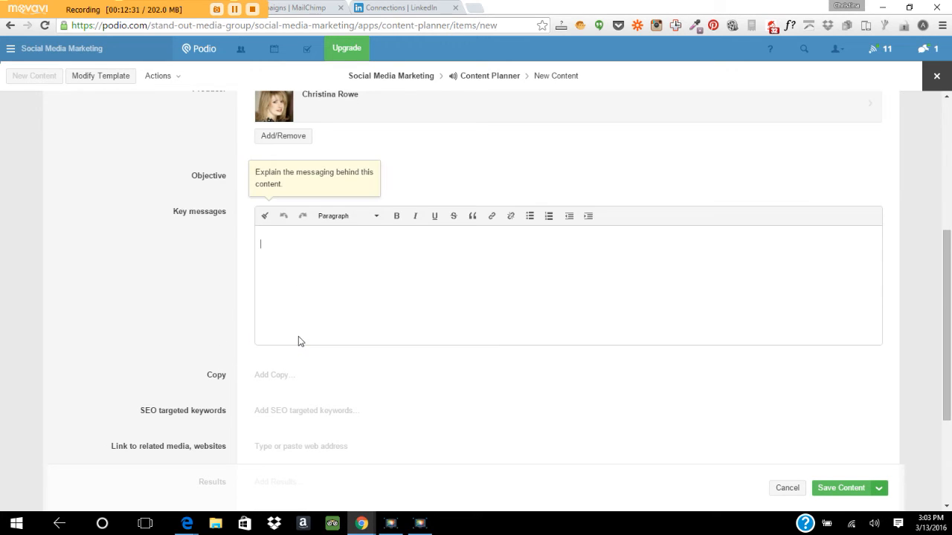
pyautogui.click(280, 376)
pyautogui.moveTo(948, 348); pyautogui.dragTo(948, 364)
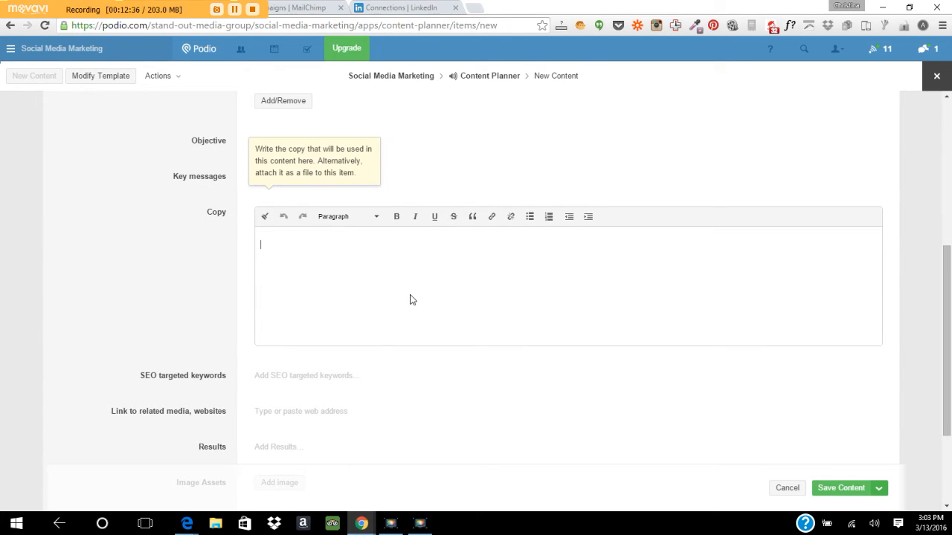
pyautogui.click(289, 377)
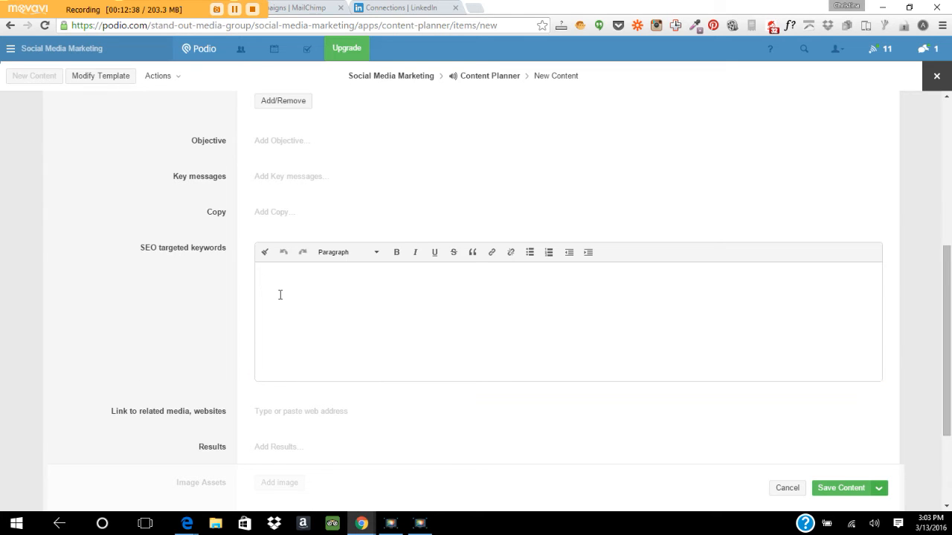
pyautogui.scroll(-2, 476, 334)
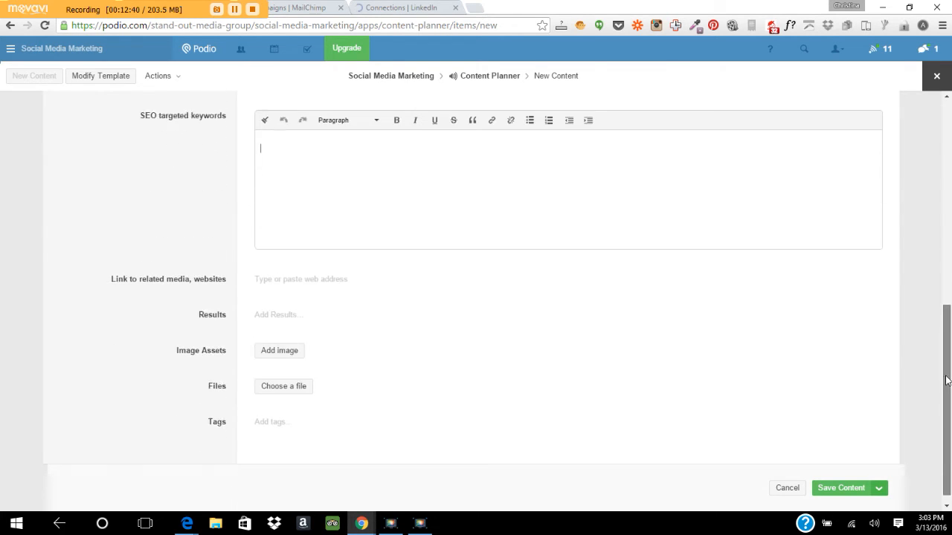
pyautogui.click(325, 268)
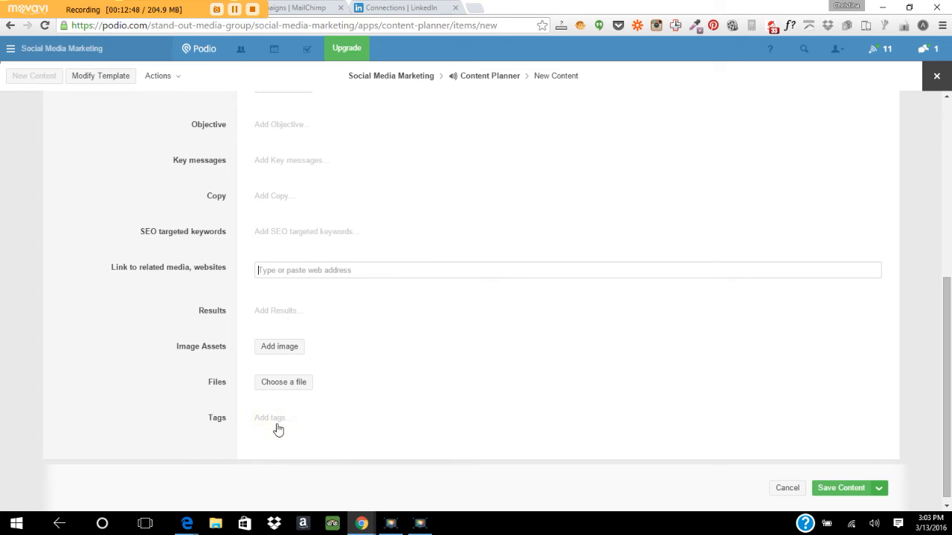
pyautogui.click(270, 313)
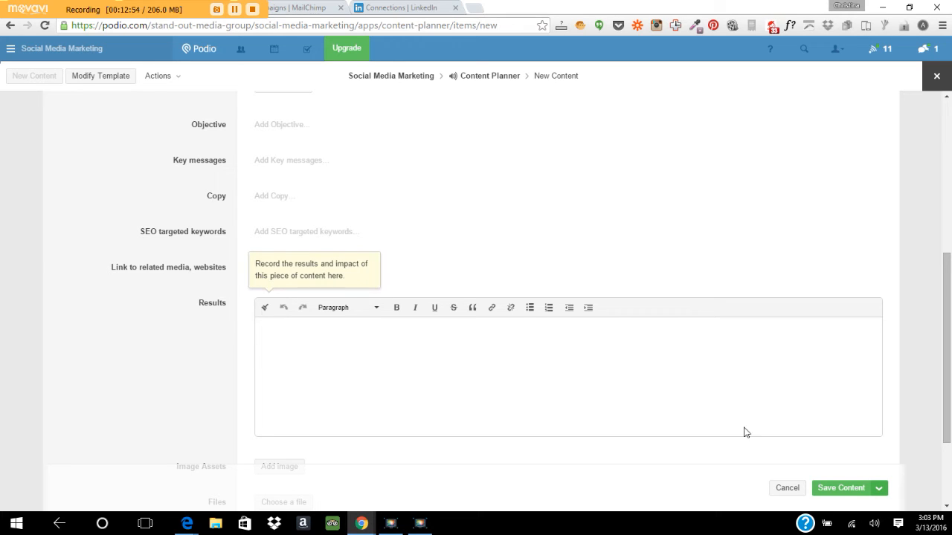
pyautogui.click(849, 490)
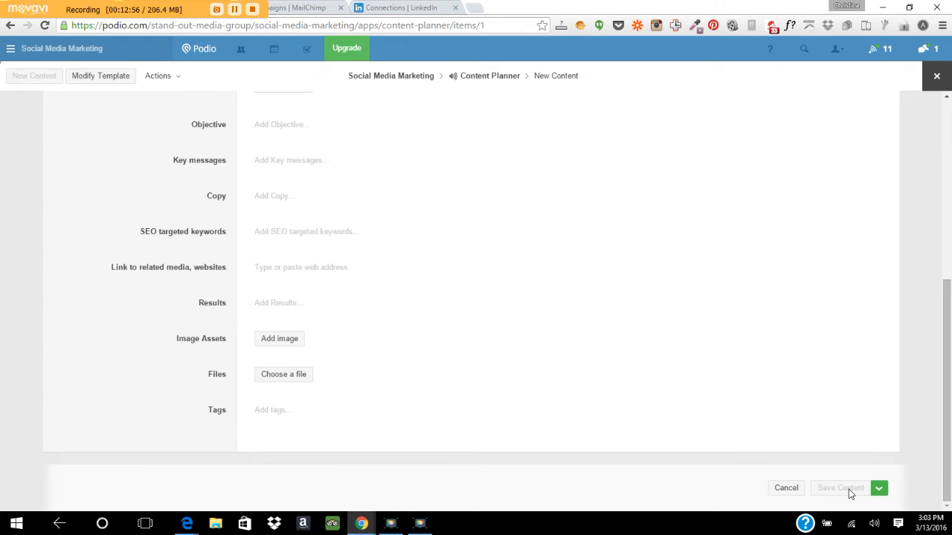
pyautogui.moveTo(950, 314); pyautogui.dragTo(949, 104)
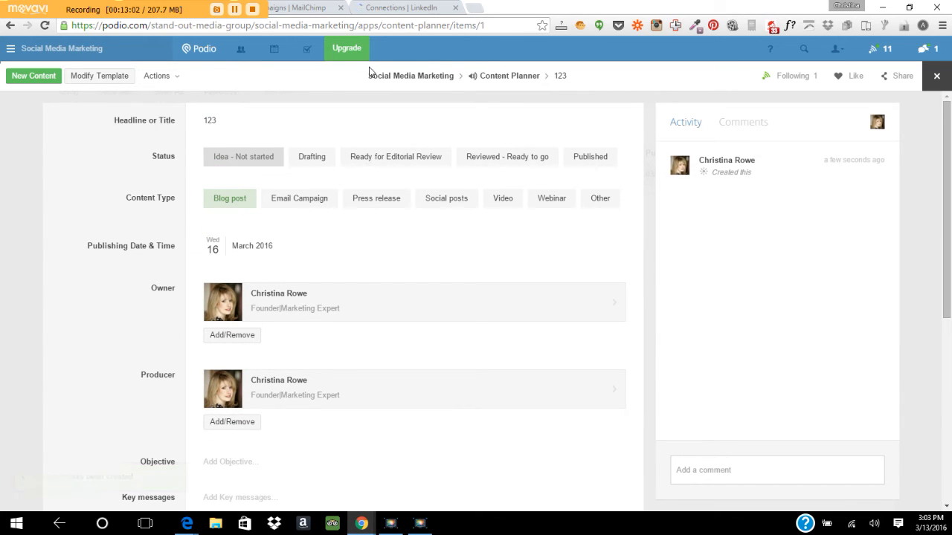
# Return to the Content Planner list and open item 123.
pyautogui.click(523, 77)
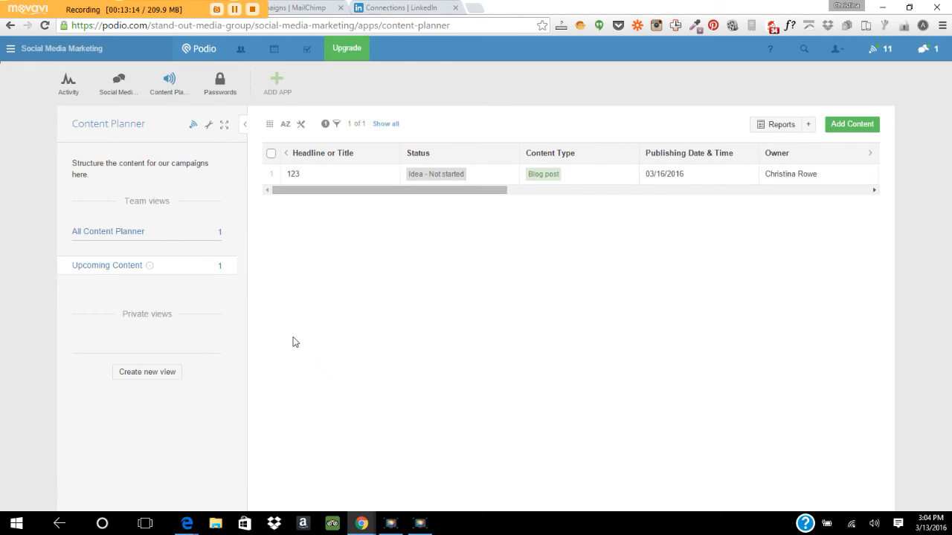
pyautogui.click(436, 175)
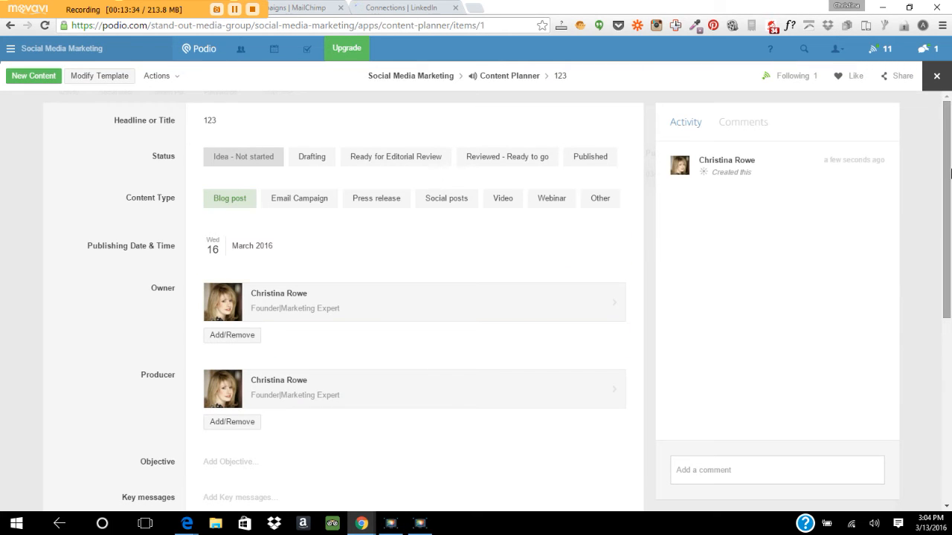
pyautogui.scroll(-2, 305, 191)
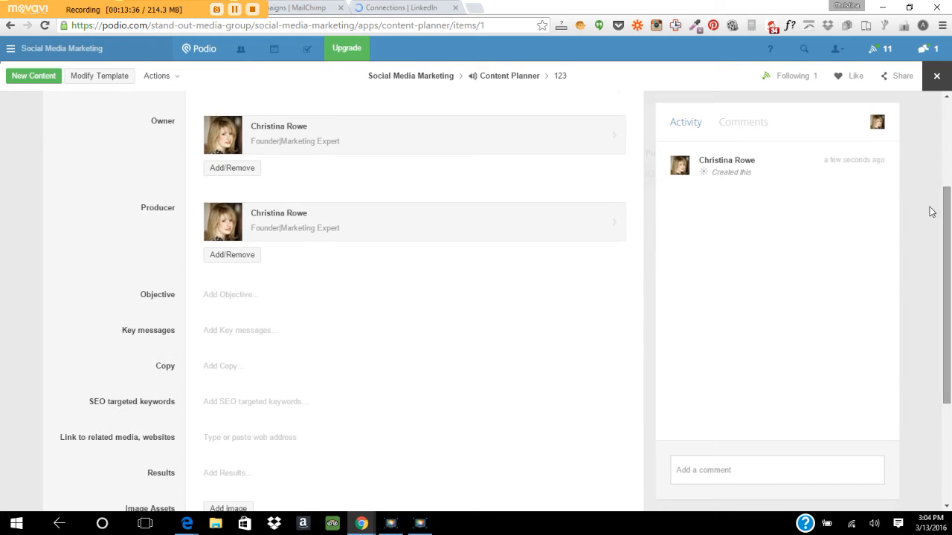
# Add a second producer to item 123, remove them again, and go back to the list.
pyautogui.click(218, 255)
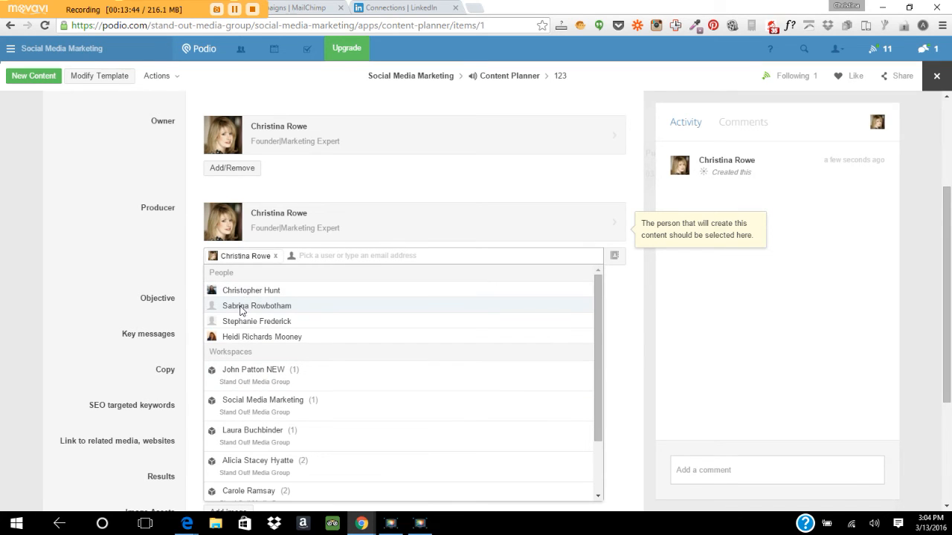
pyautogui.click(241, 307)
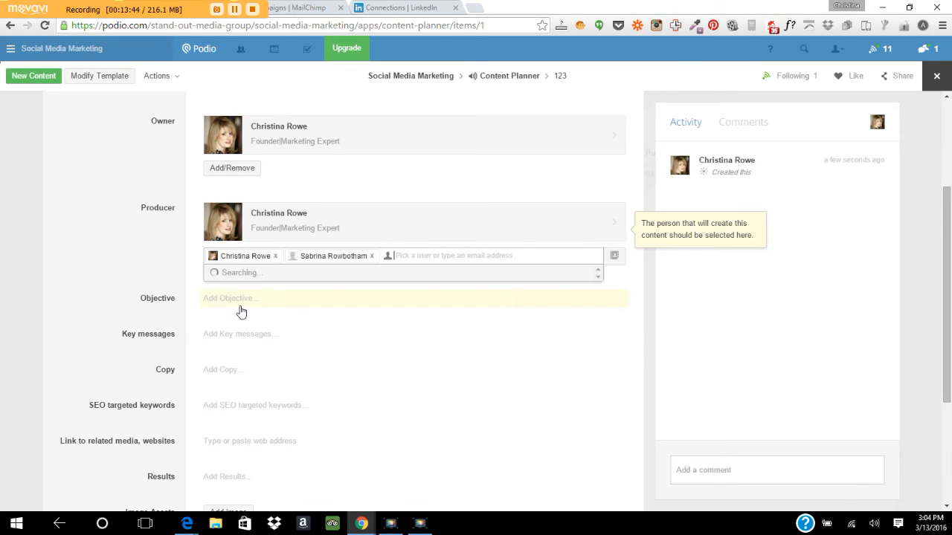
pyautogui.click(371, 257)
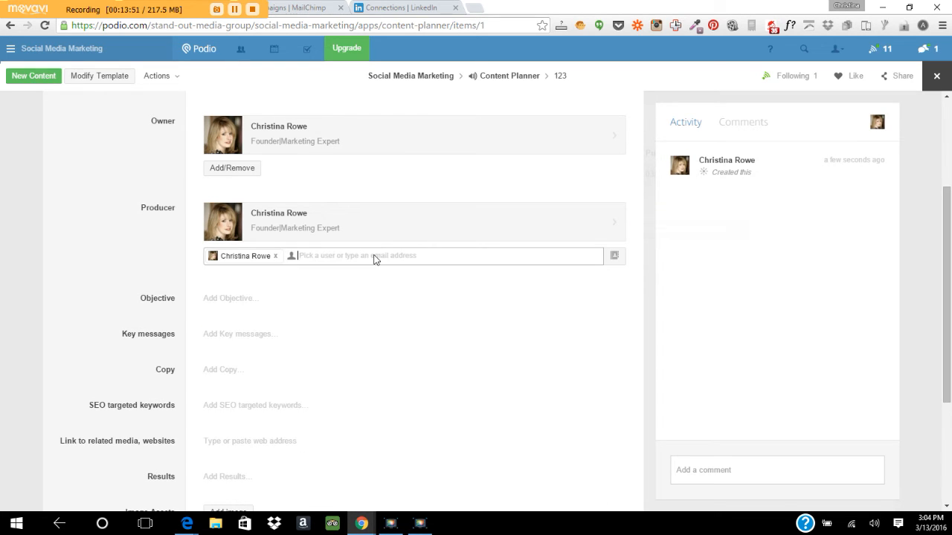
pyautogui.click(339, 256)
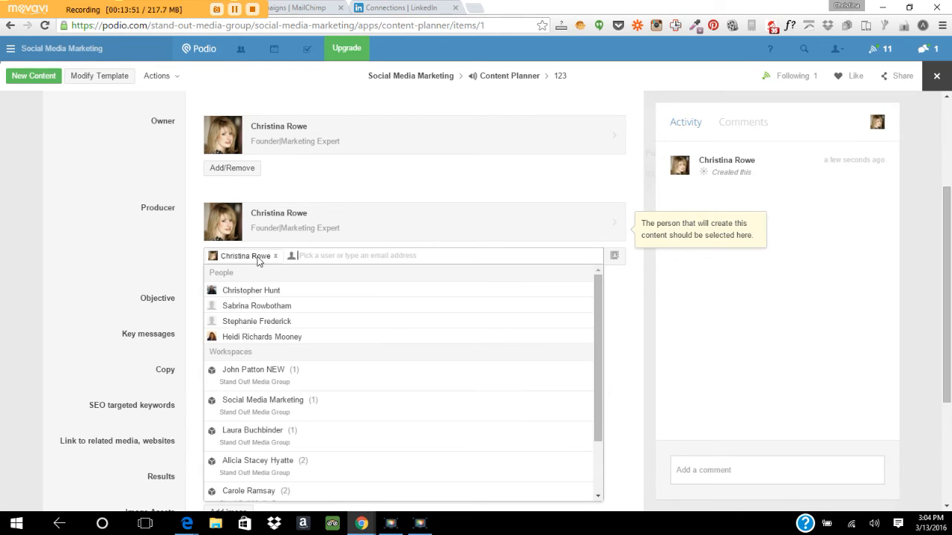
pyautogui.click(106, 235)
pyautogui.moveTo(946, 196); pyautogui.dragTo(944, 106)
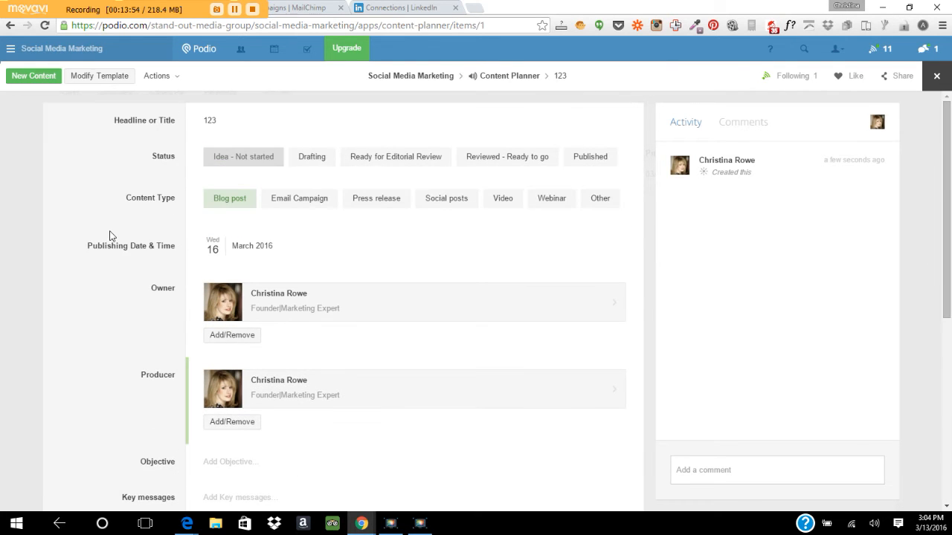
pyautogui.click(498, 79)
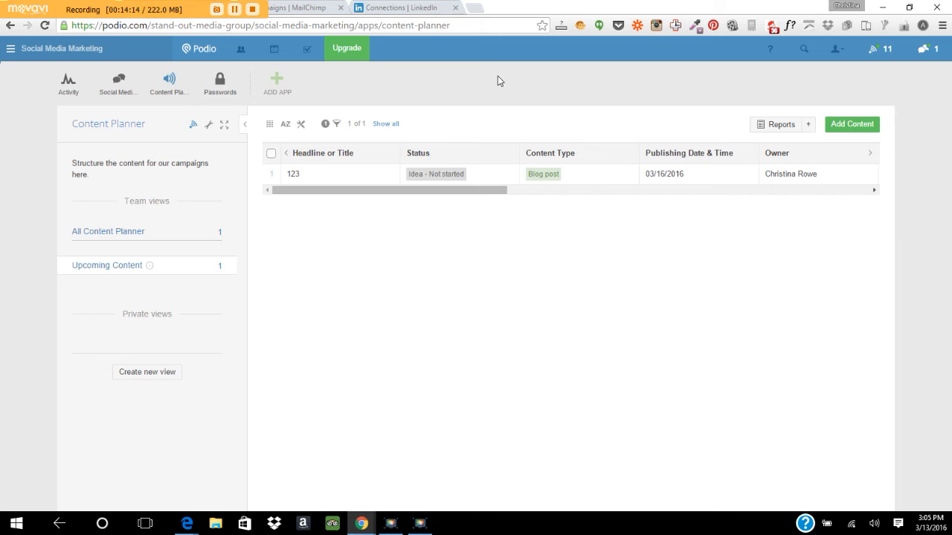
# Create a custom app named 123 with items called 321, leaving the default icon.
pyautogui.click(275, 81)
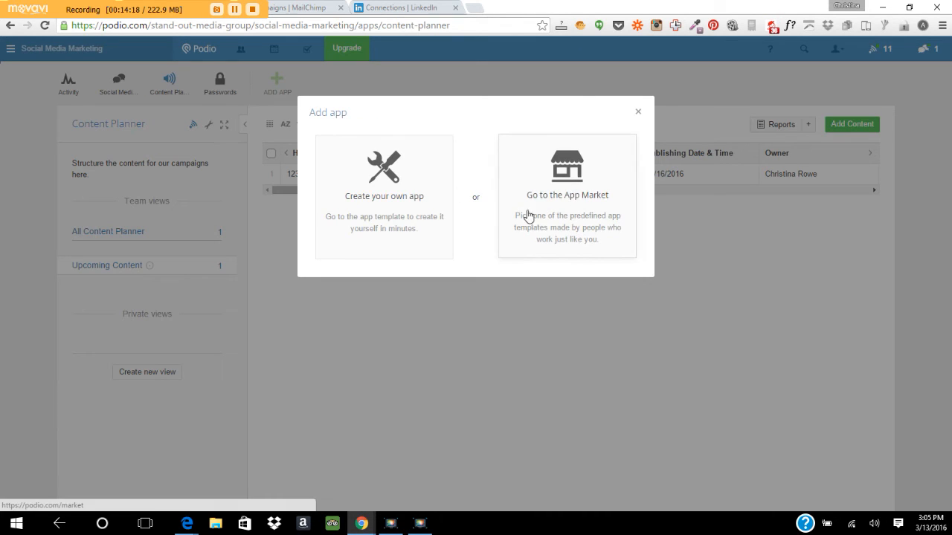
pyautogui.click(361, 202)
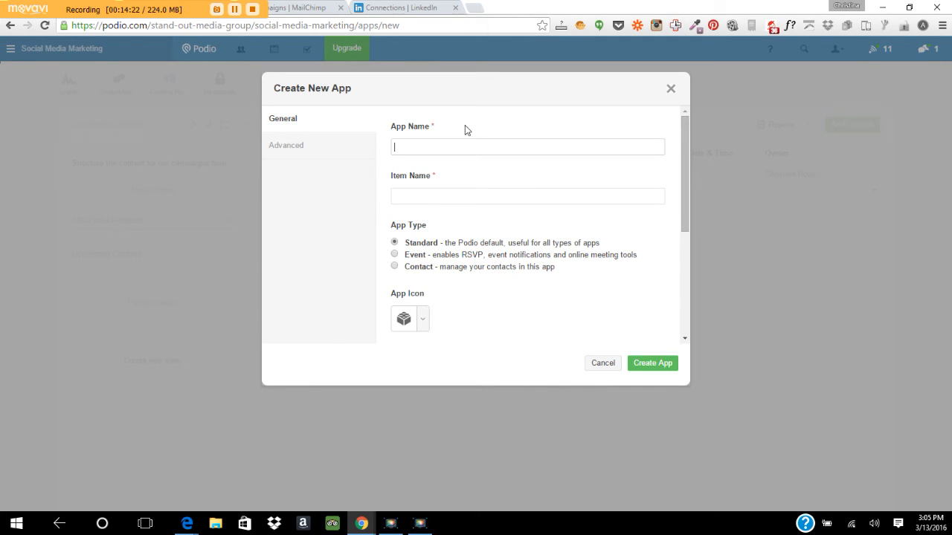
pyautogui.click(421, 324)
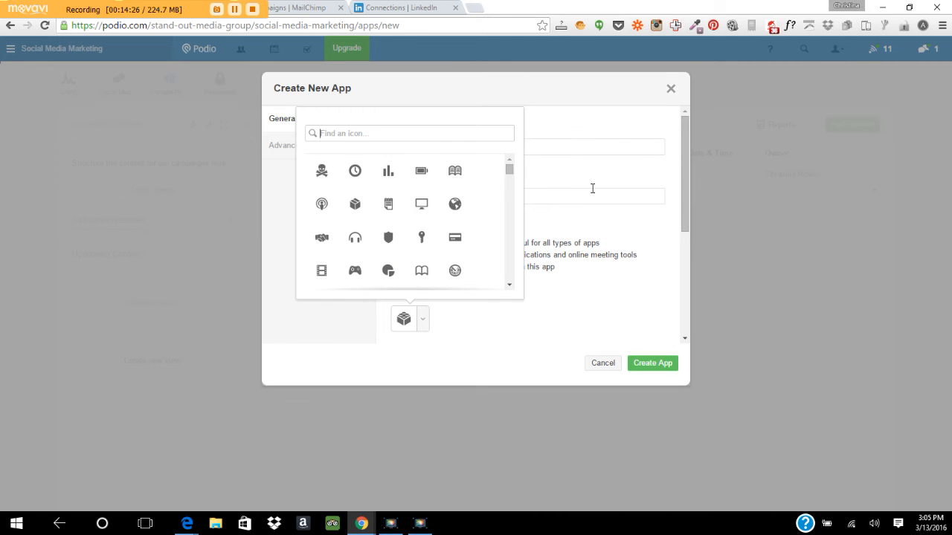
pyautogui.click(544, 224)
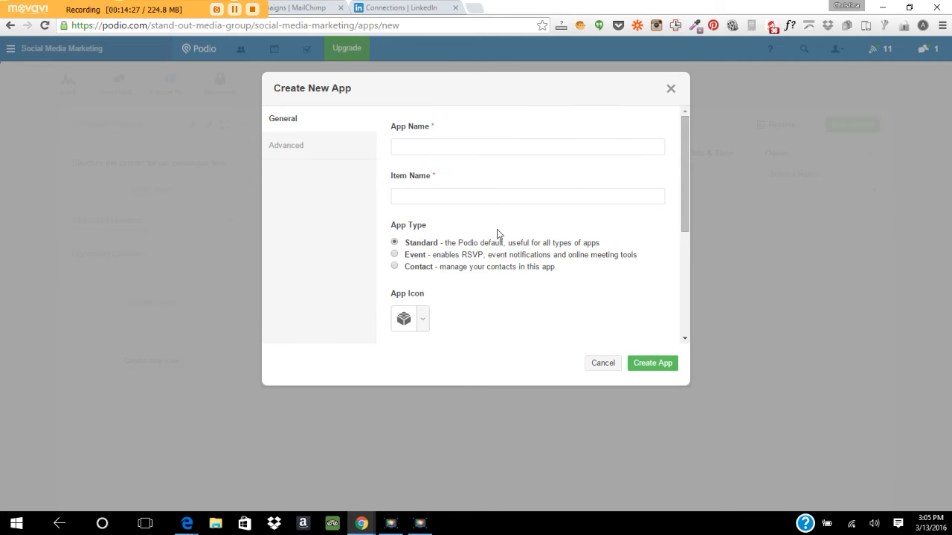
pyautogui.click(412, 145)
pyautogui.write('123')
pyautogui.click(430, 189)
pyautogui.write('321')
pyautogui.click(658, 360)
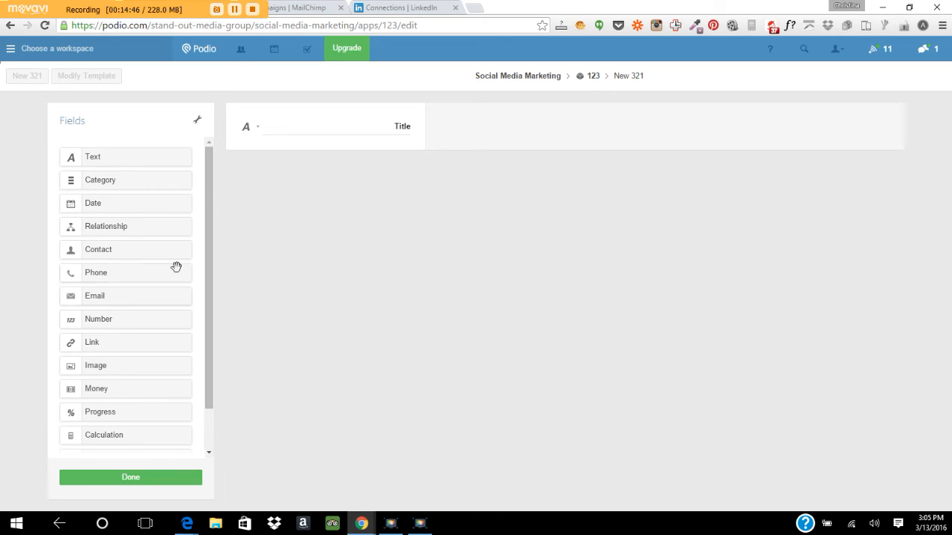
# Add Contact, Phone and Email fields to the 123 app template.
pyautogui.moveTo(70, 250); pyautogui.dragTo(253, 192)
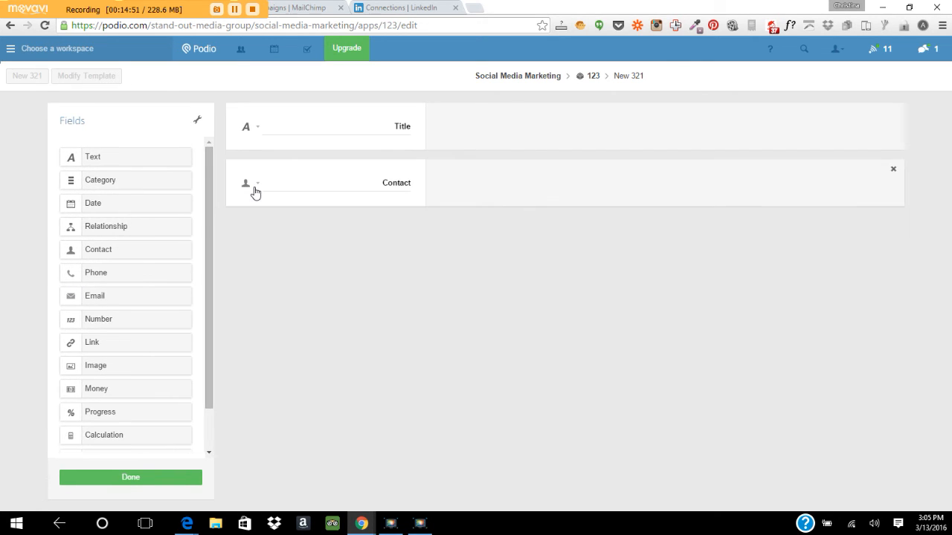
pyautogui.moveTo(78, 276); pyautogui.dragTo(298, 230)
pyautogui.moveTo(95, 294); pyautogui.dragTo(308, 287)
pyautogui.moveTo(212, 359); pyautogui.dragTo(208, 428)
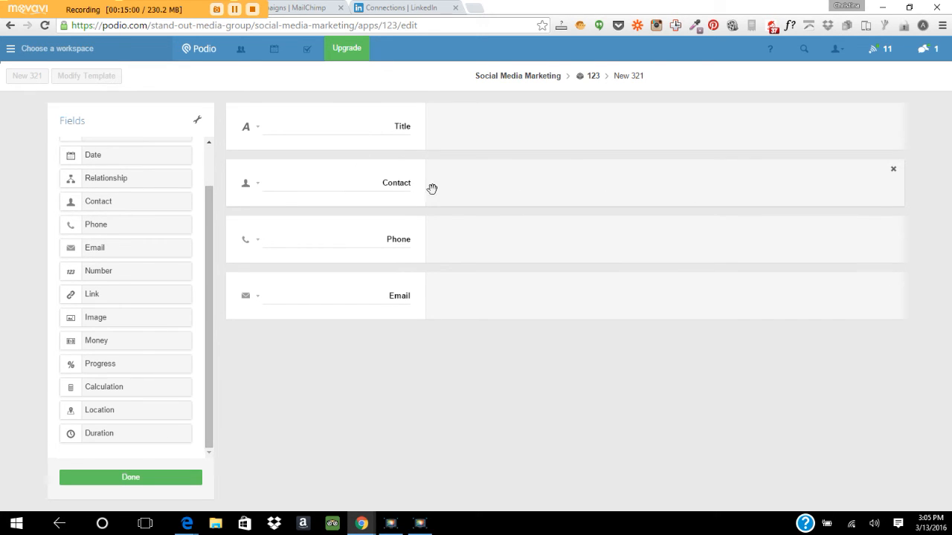
# Move the Contact field above Title and save the 123 template.
pyautogui.click(313, 179)
pyautogui.moveTo(433, 176); pyautogui.dragTo(451, 128)
pyautogui.click(112, 475)
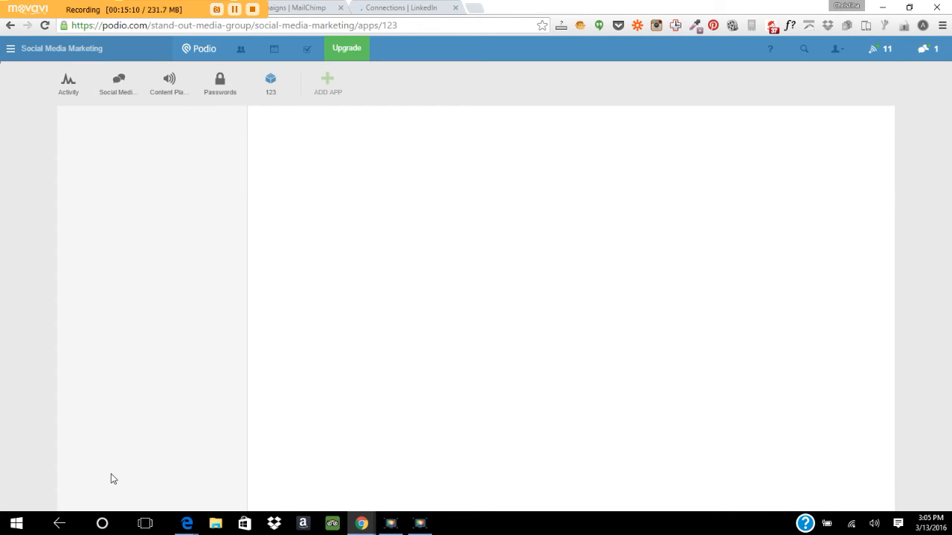
# Start a new 321 item in the 123 app and pick a workspace member as its contact.
pyautogui.click(272, 80)
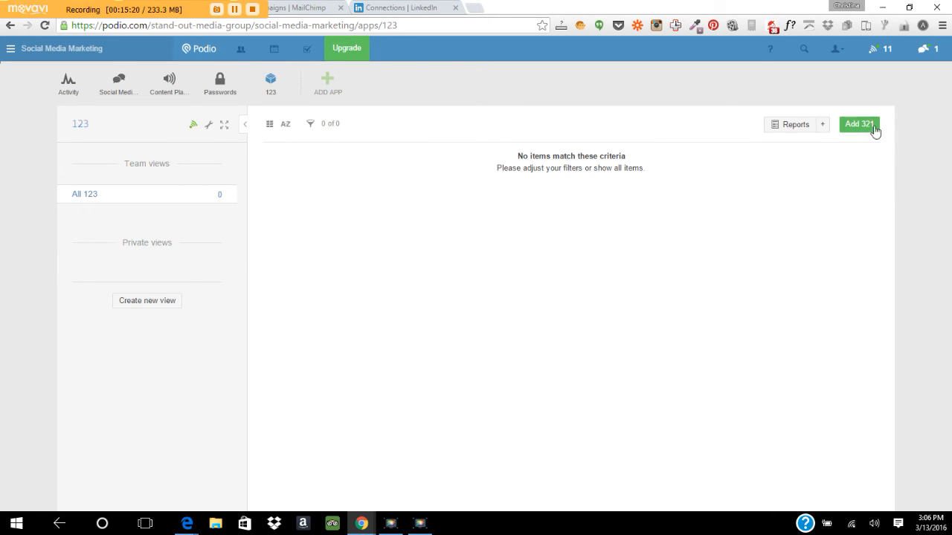
pyautogui.click(860, 125)
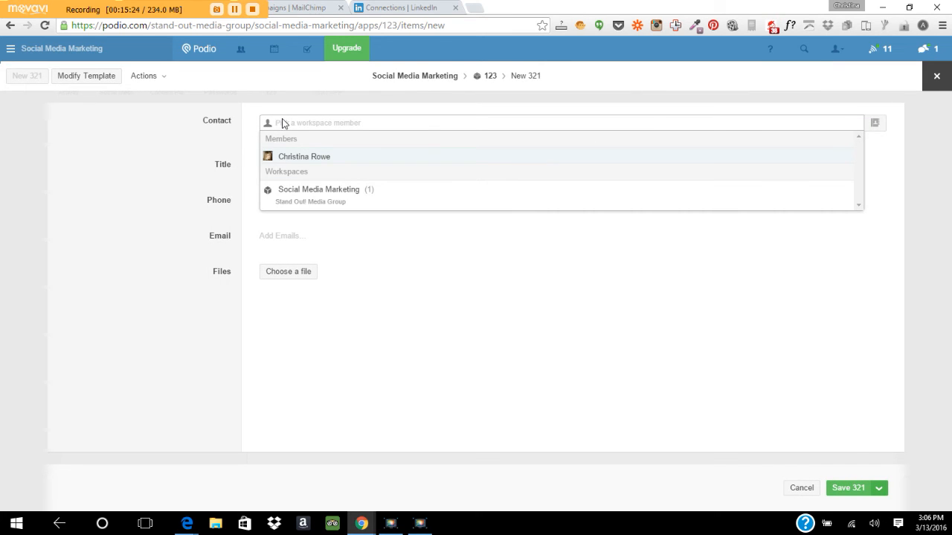
pyautogui.click(289, 158)
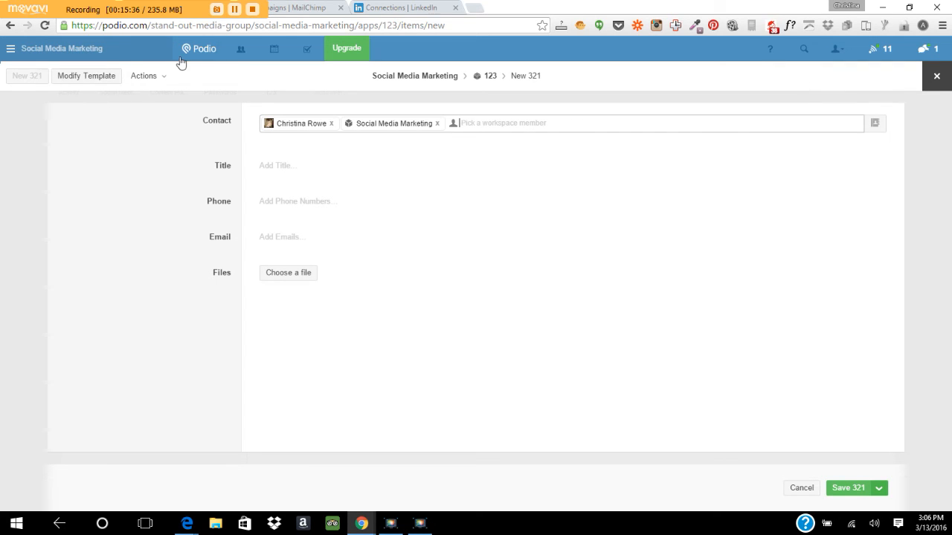
# Try navigating to Home and Social Media Marketing, but stay on the unsaved item form.
pyautogui.click(11, 50)
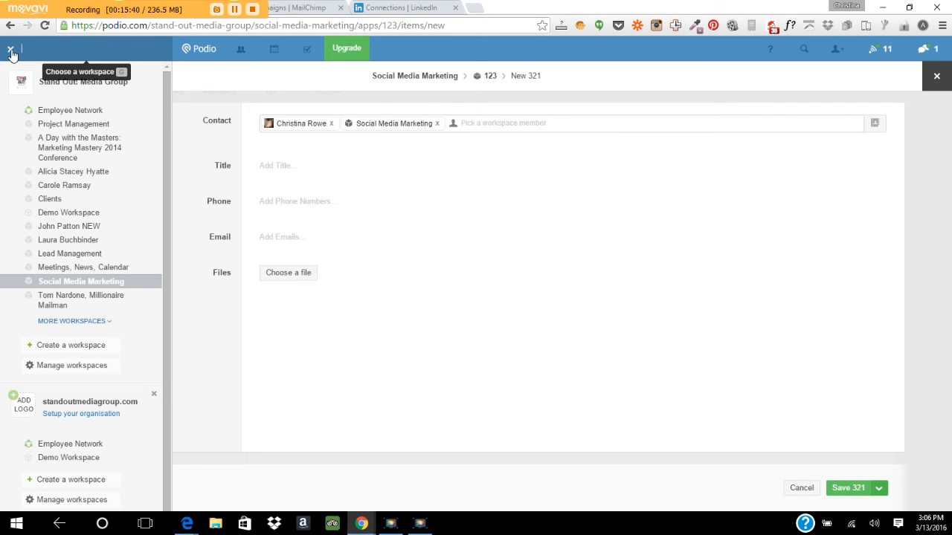
pyautogui.click(201, 49)
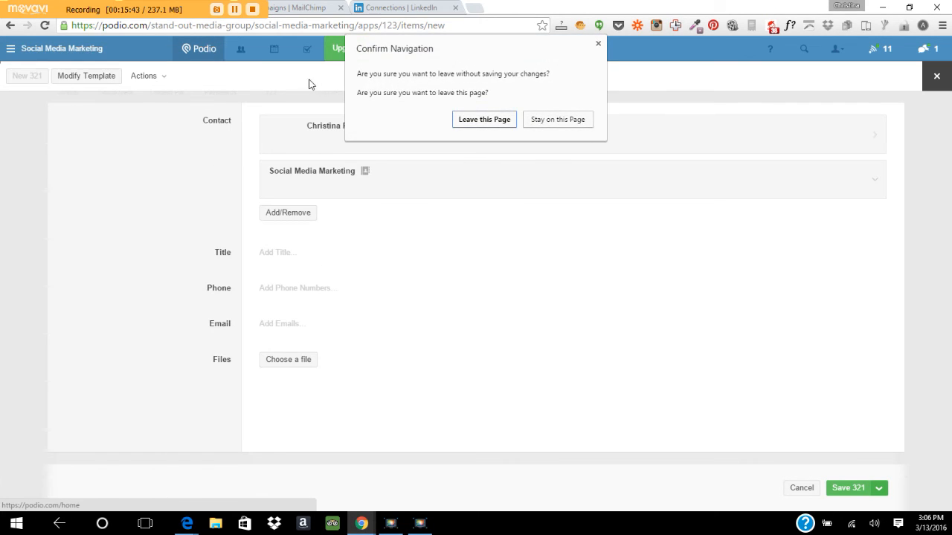
pyautogui.click(580, 126)
pyautogui.click(385, 79)
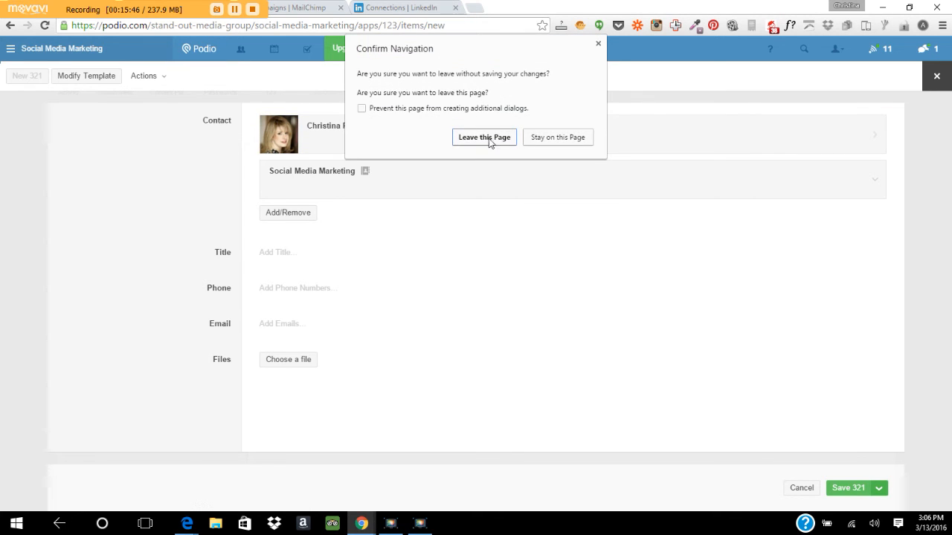
pyautogui.click(547, 141)
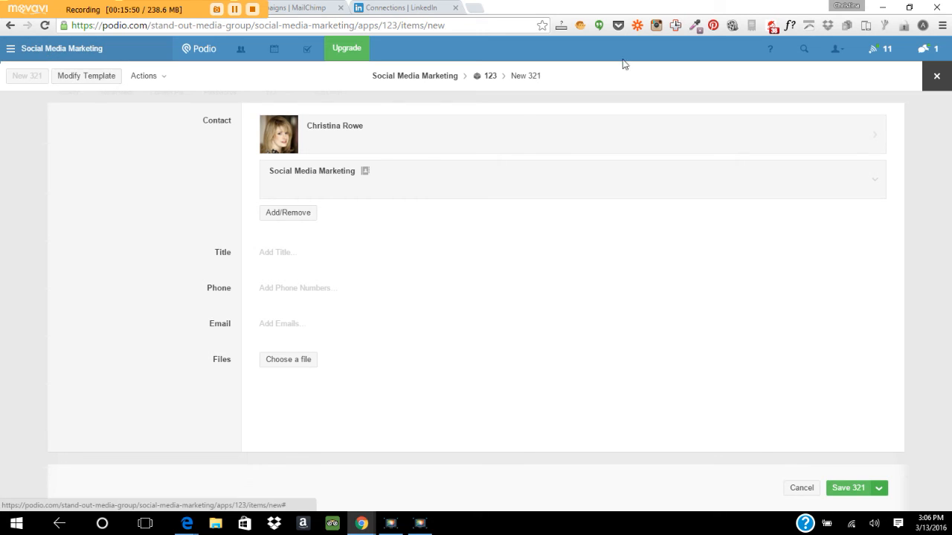
# Discard the unsaved 321 item and go to the workspace activity stream.
pyautogui.click(936, 76)
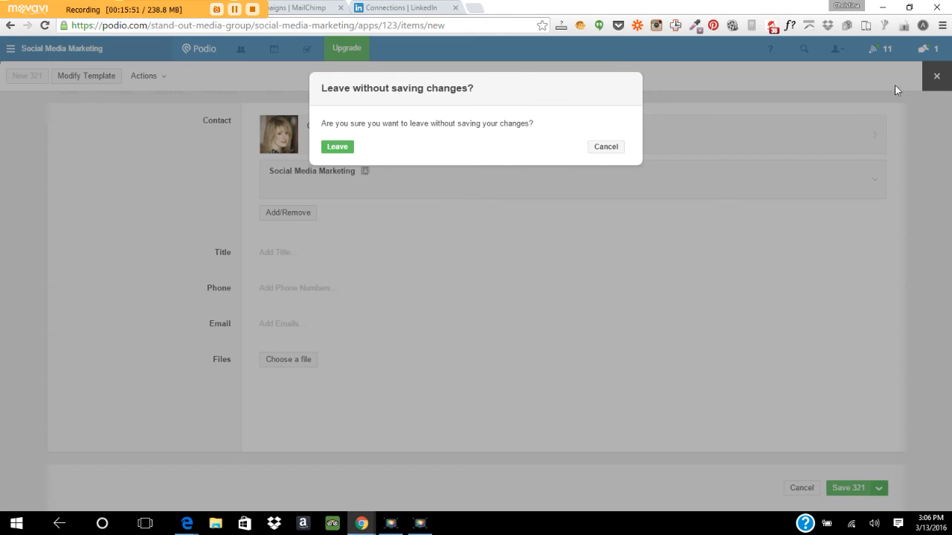
pyautogui.click(339, 151)
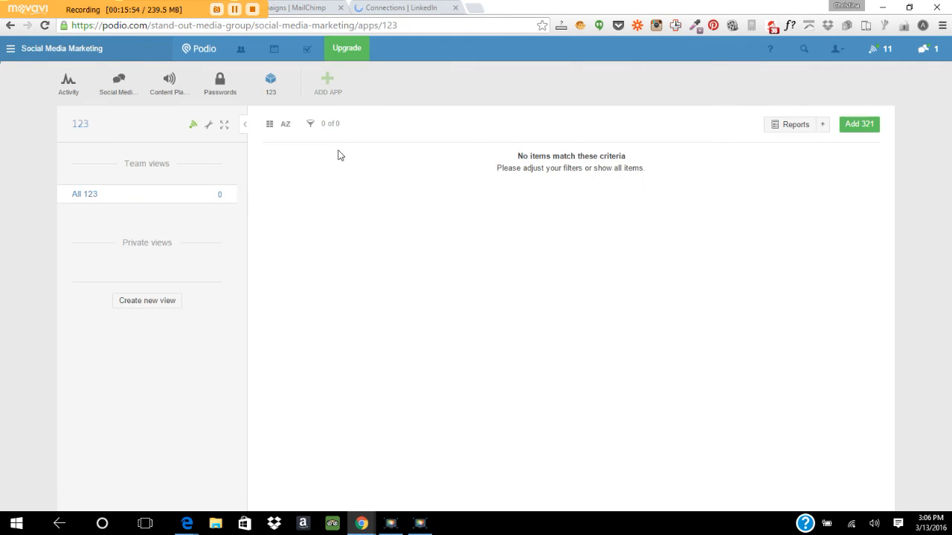
pyautogui.click(78, 96)
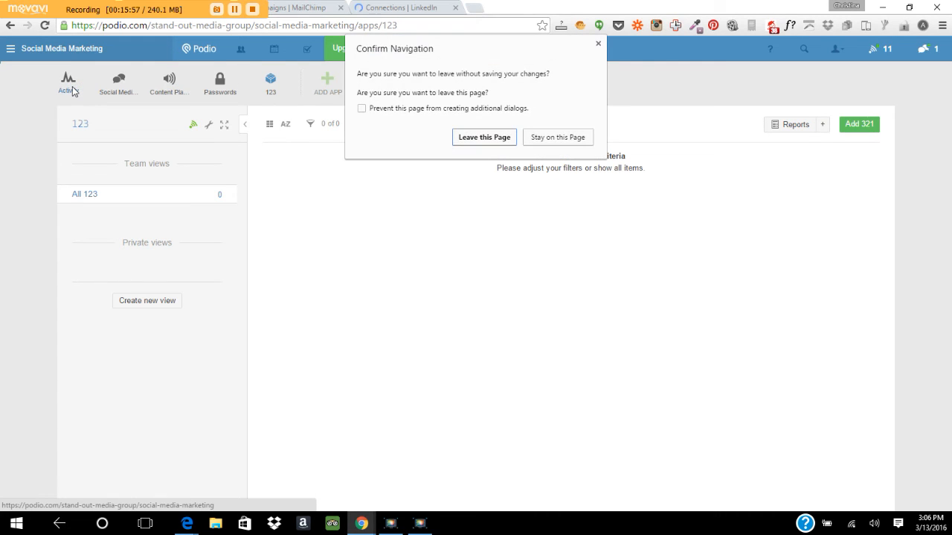
pyautogui.click(512, 137)
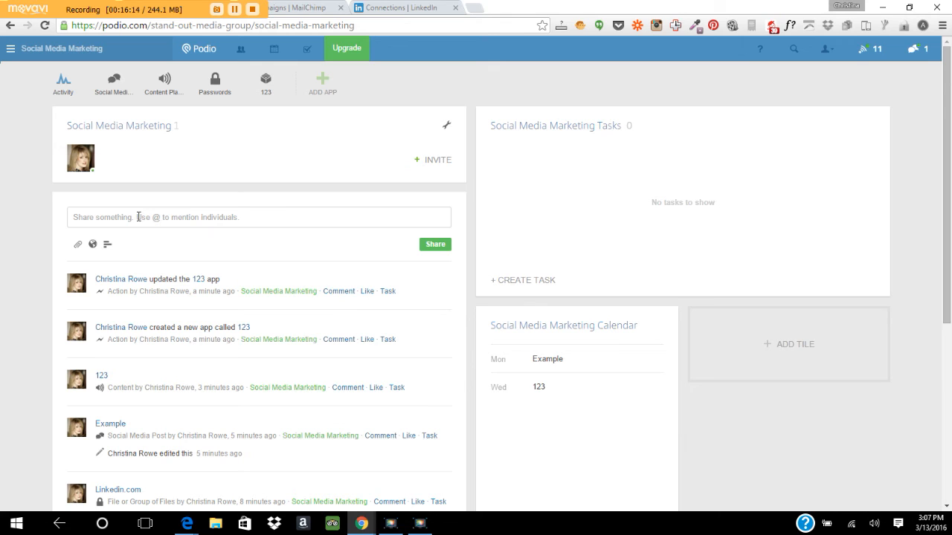
pyautogui.click(312, 220)
pyautogui.write('@')
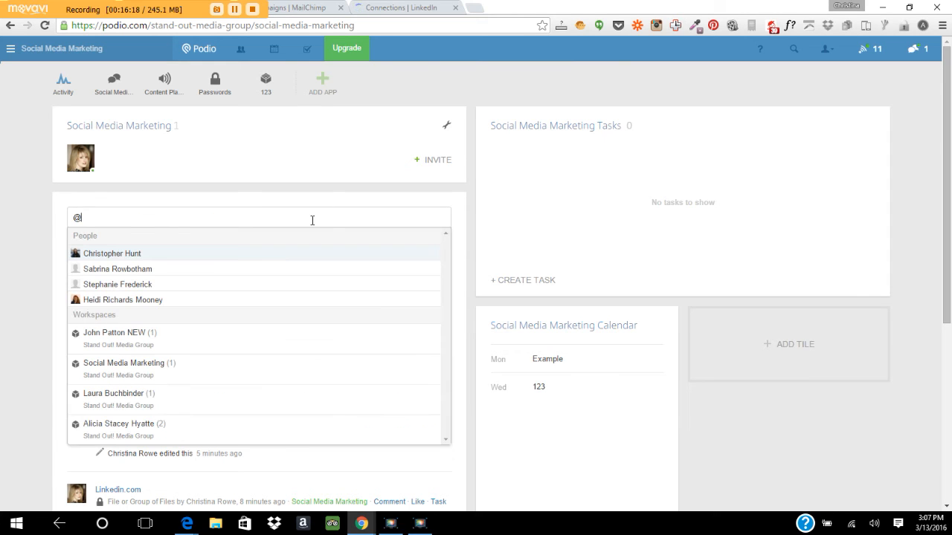
pyautogui.click(142, 301)
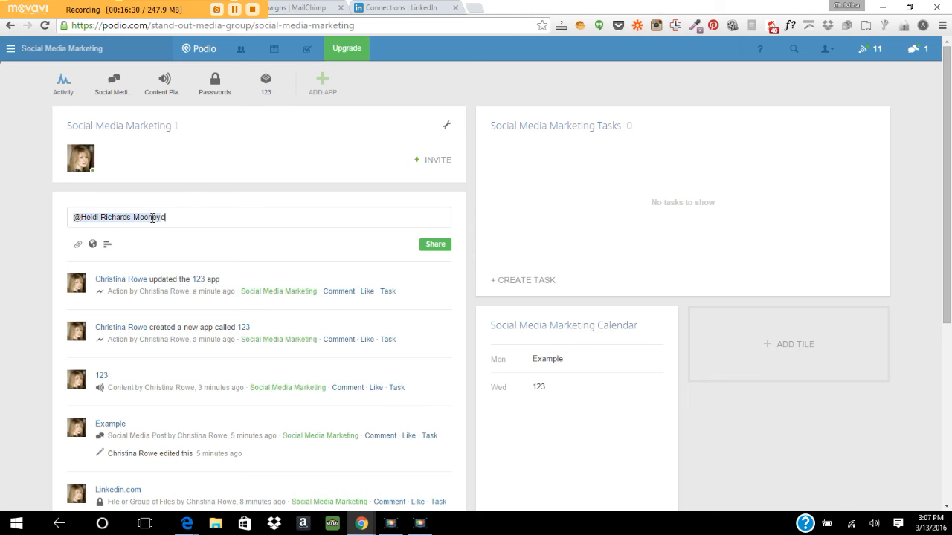
pyautogui.press('BackSpace')
pyautogui.press('BackSpace')
pyautogui.press('BackSpace')
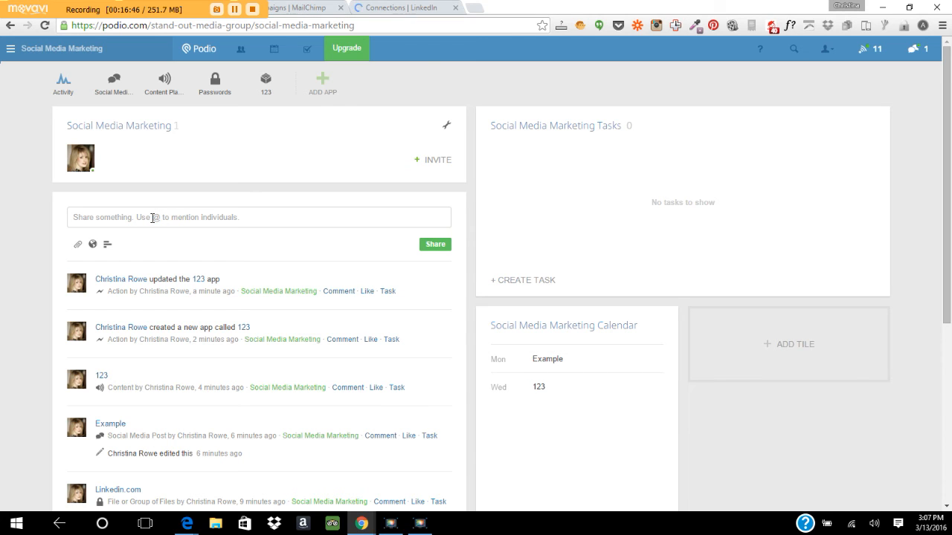
pyautogui.click(435, 159)
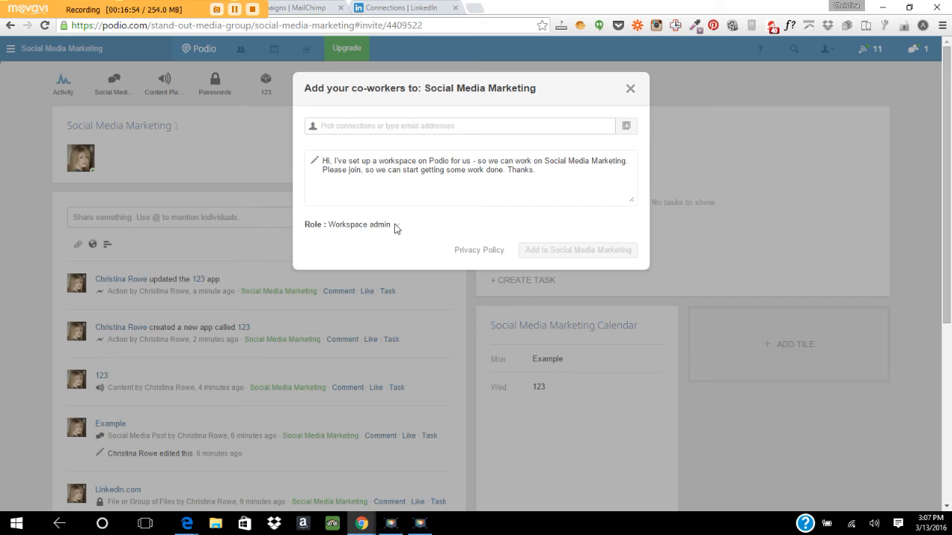
pyautogui.click(630, 89)
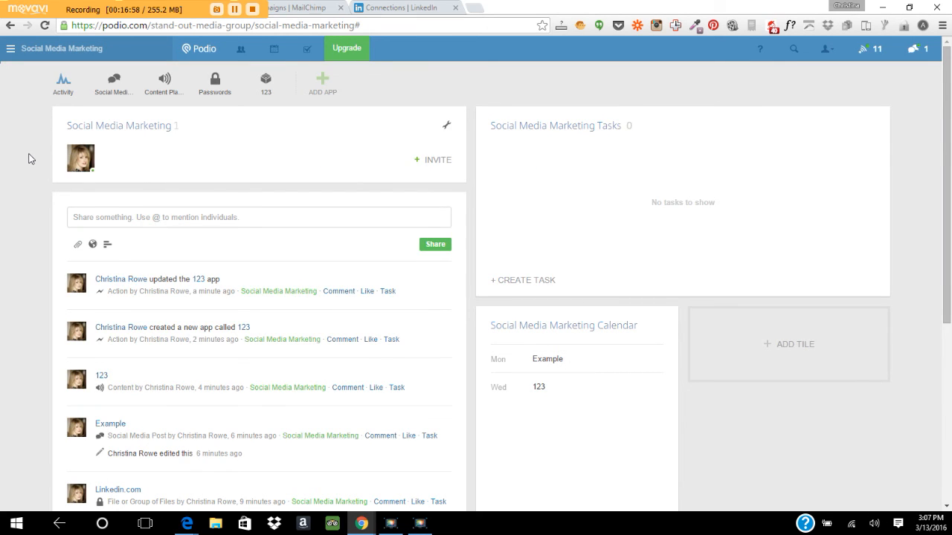
# Search the Podio App Market for 'files' apps.
pyautogui.click(324, 84)
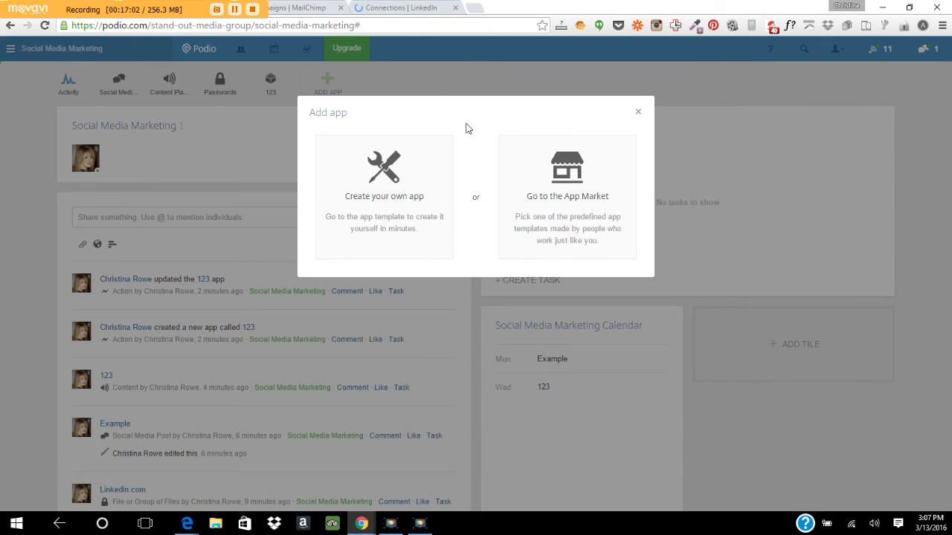
pyautogui.click(550, 208)
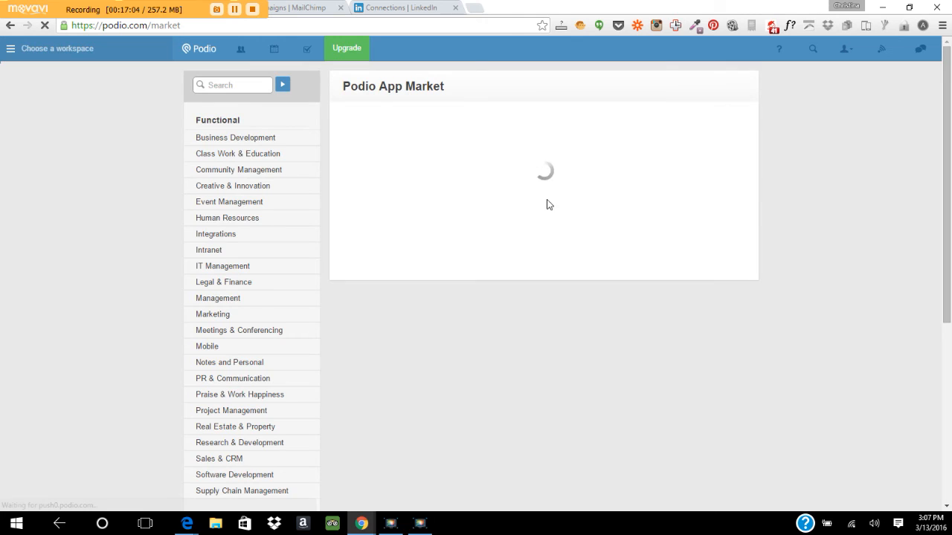
pyautogui.click(211, 87)
pyautogui.write('files')
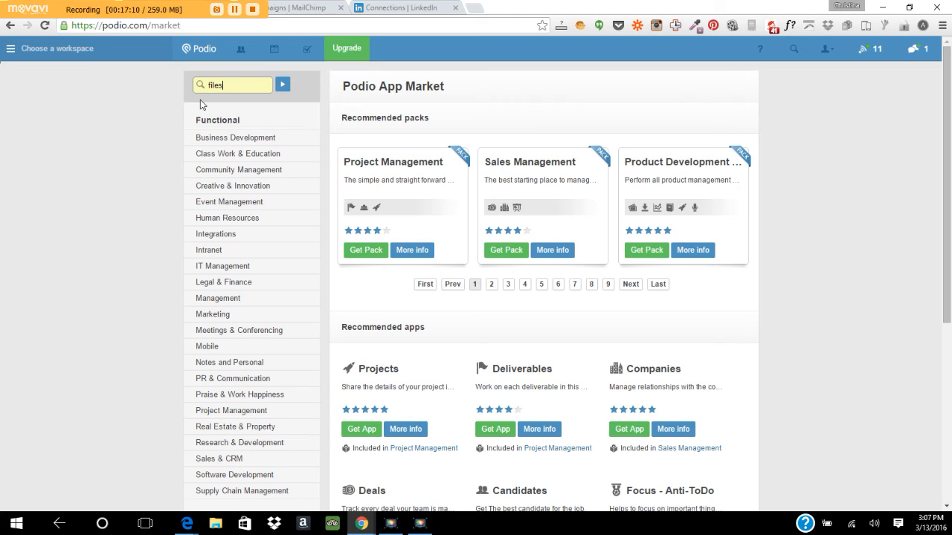
pyautogui.click(283, 87)
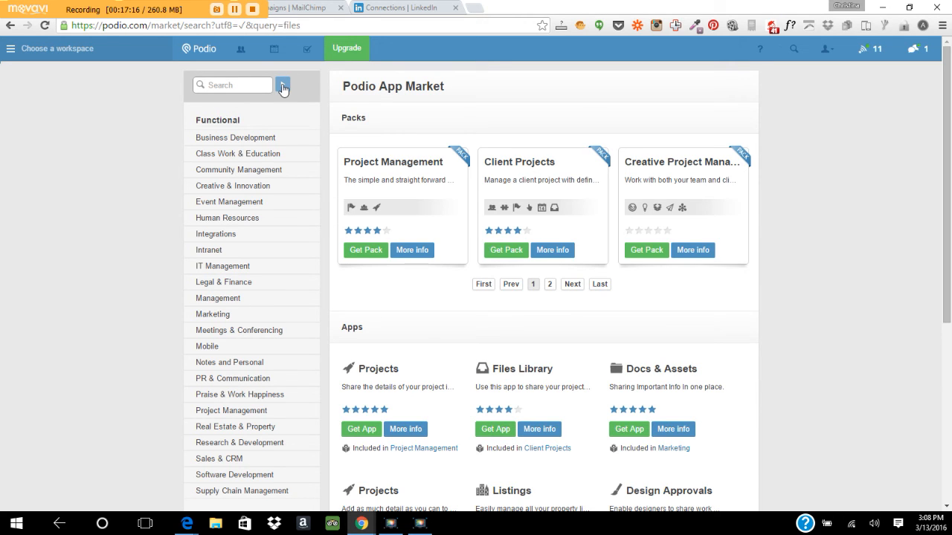
# Install Files Library into the Social Media Marketing workspace and open it.
pyautogui.moveTo(949, 99); pyautogui.dragTo(949, 132)
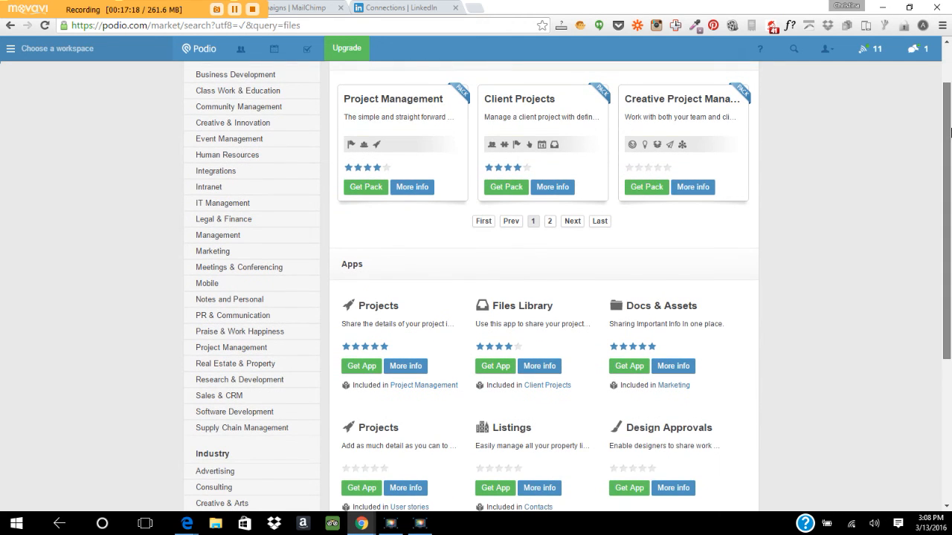
pyautogui.click(494, 365)
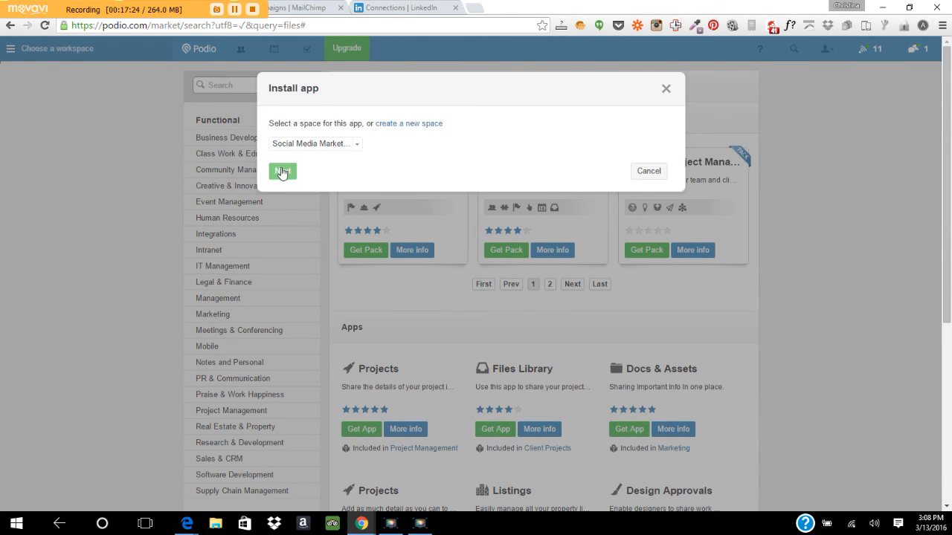
pyautogui.click(282, 169)
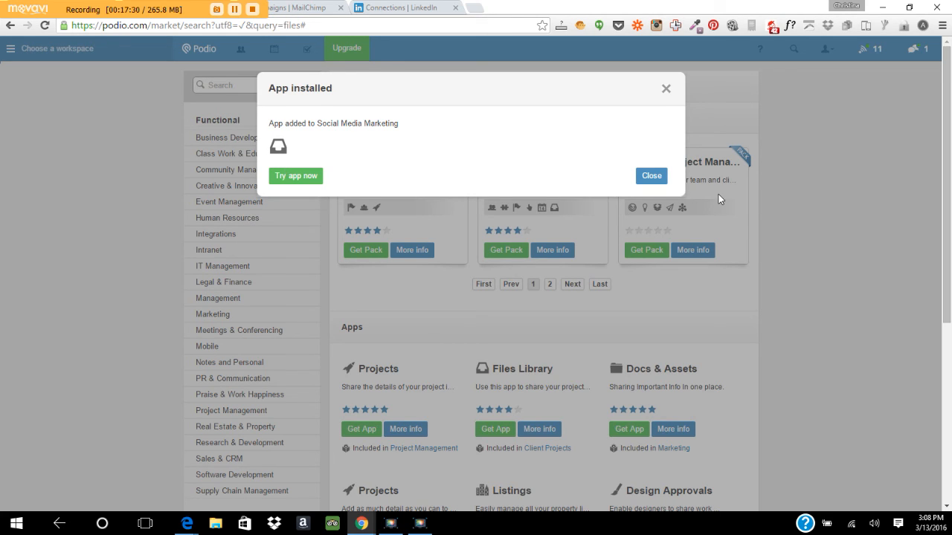
pyautogui.click(307, 178)
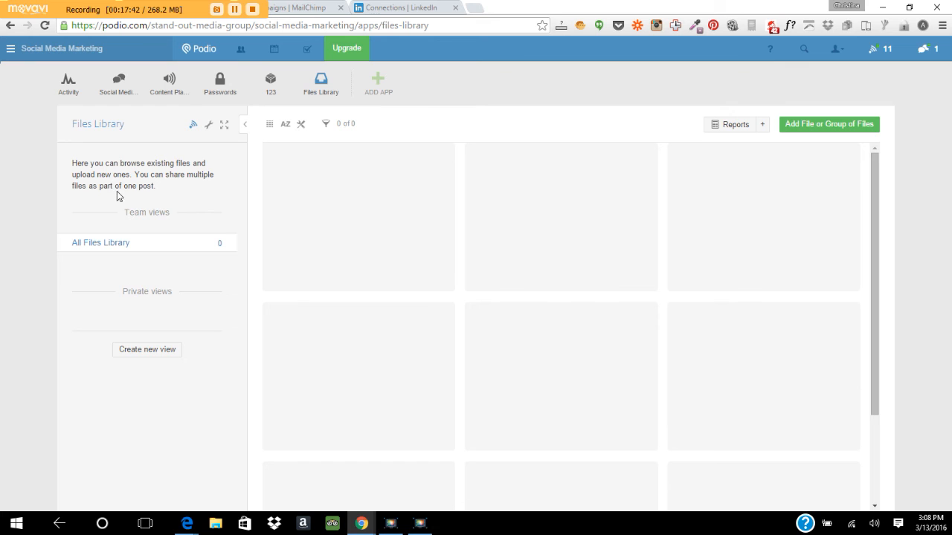
pyautogui.click(843, 136)
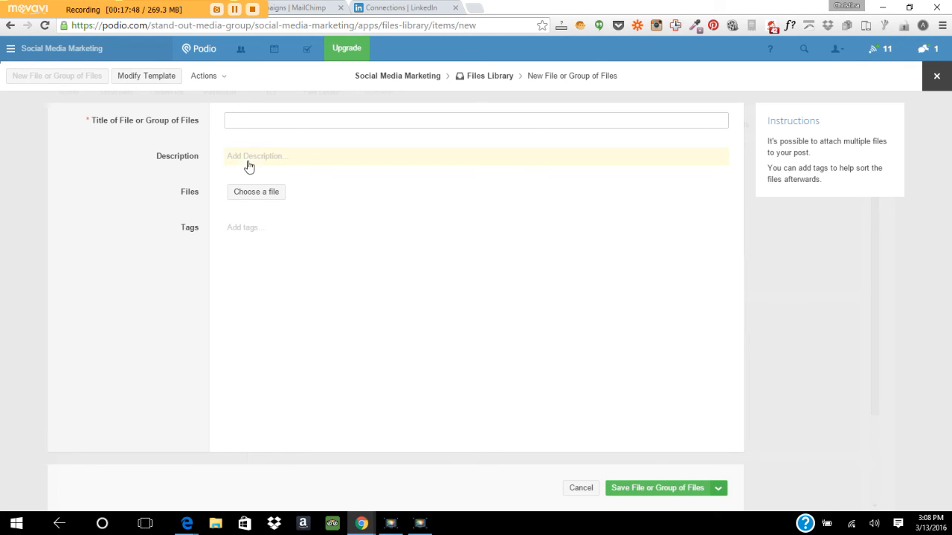
pyautogui.click(253, 193)
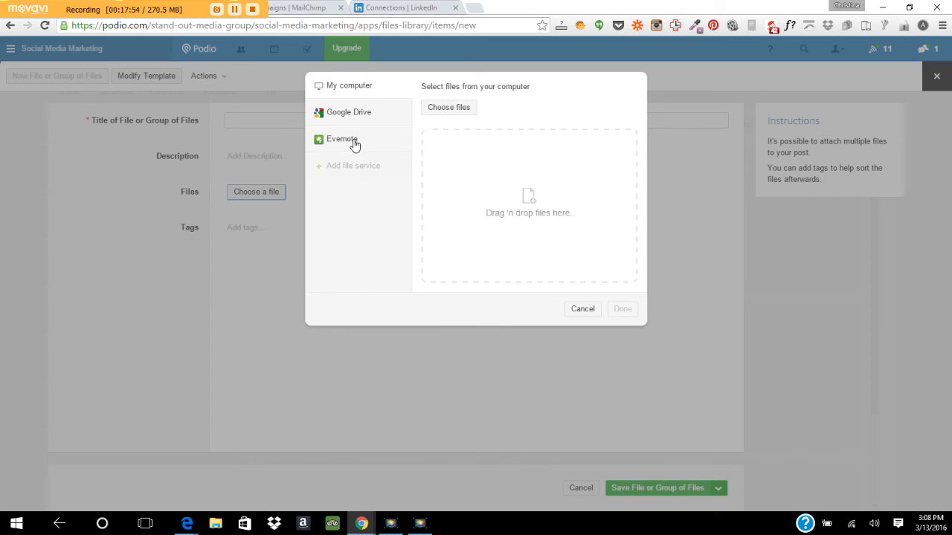
pyautogui.click(579, 309)
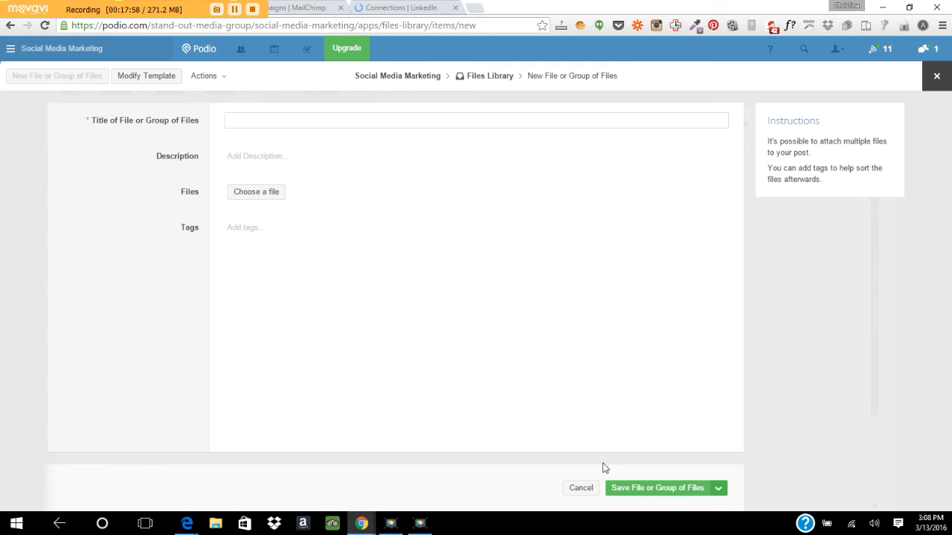
pyautogui.click(484, 76)
pyautogui.click(491, 140)
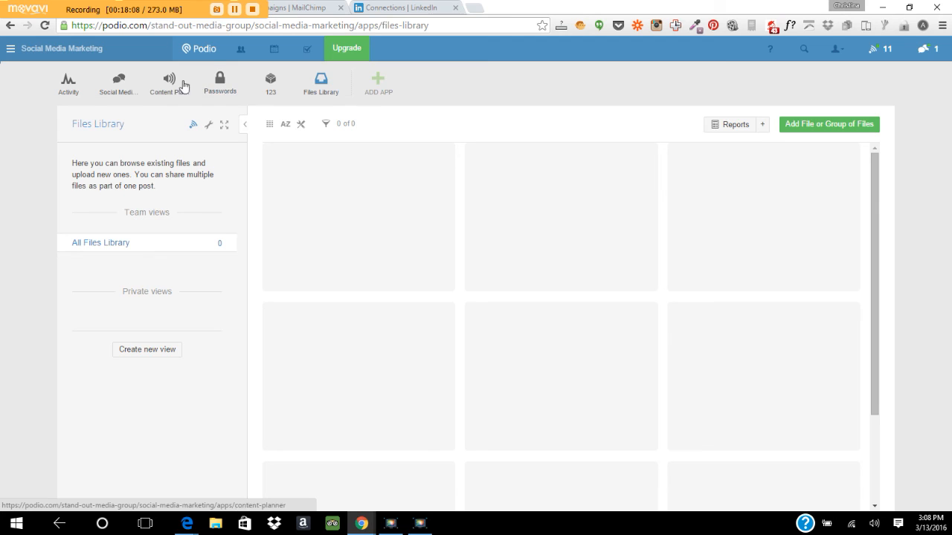
# Switch to the A Day with the Masters: Marketing Mastery 2014 Conference workspace.
pyautogui.click(12, 50)
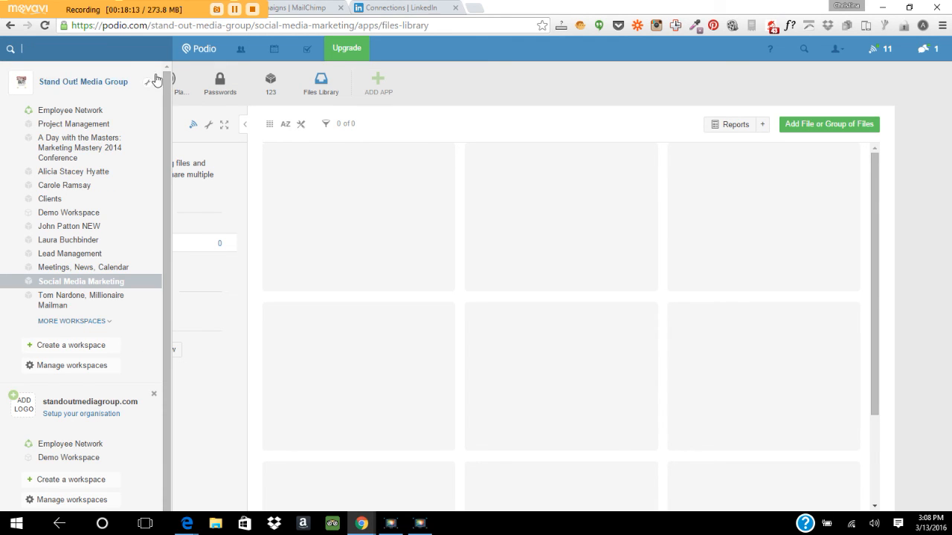
pyautogui.click(78, 147)
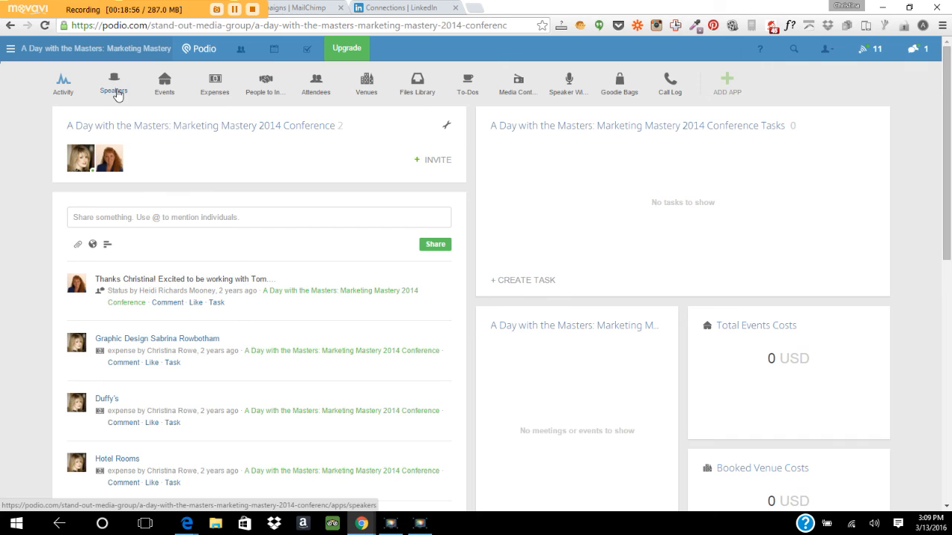
pyautogui.click(116, 93)
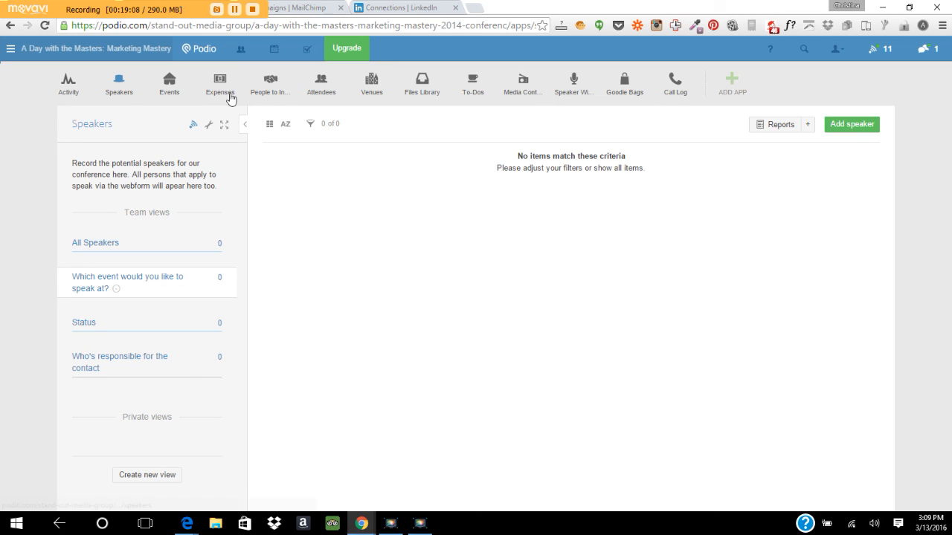
pyautogui.click(324, 91)
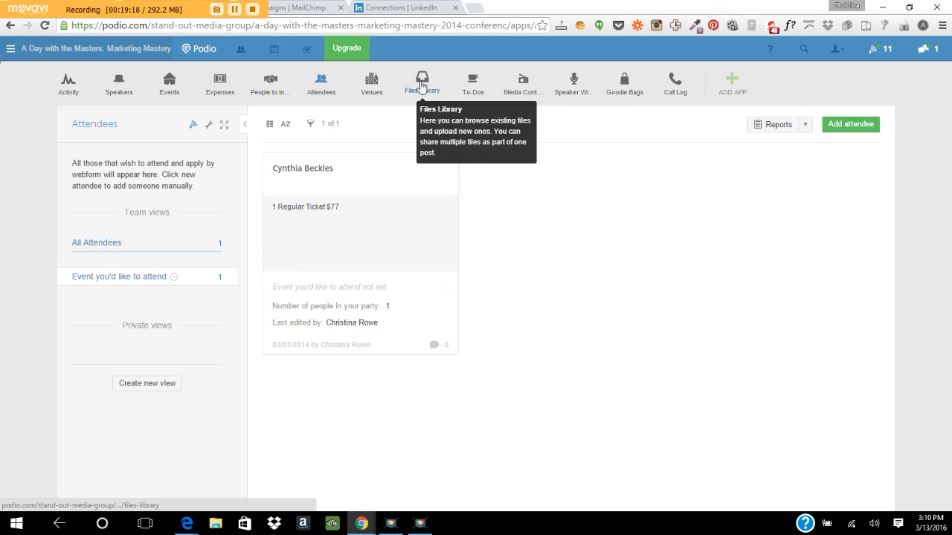
pyautogui.click(373, 86)
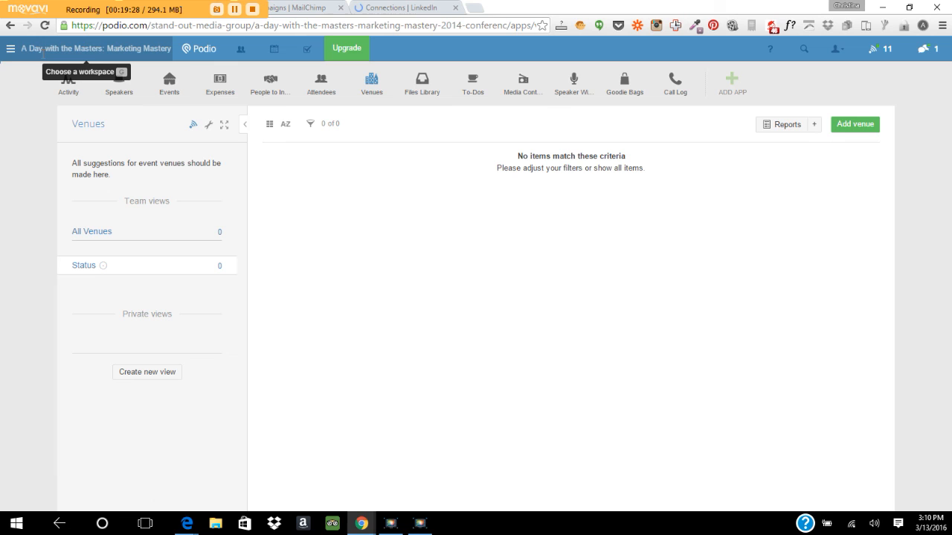
pyautogui.click(10, 51)
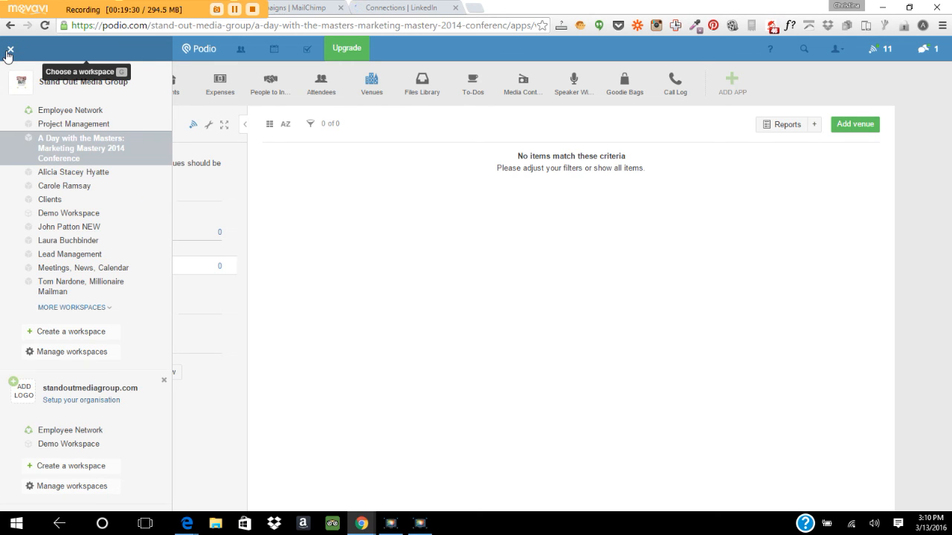
pyautogui.click(9, 50)
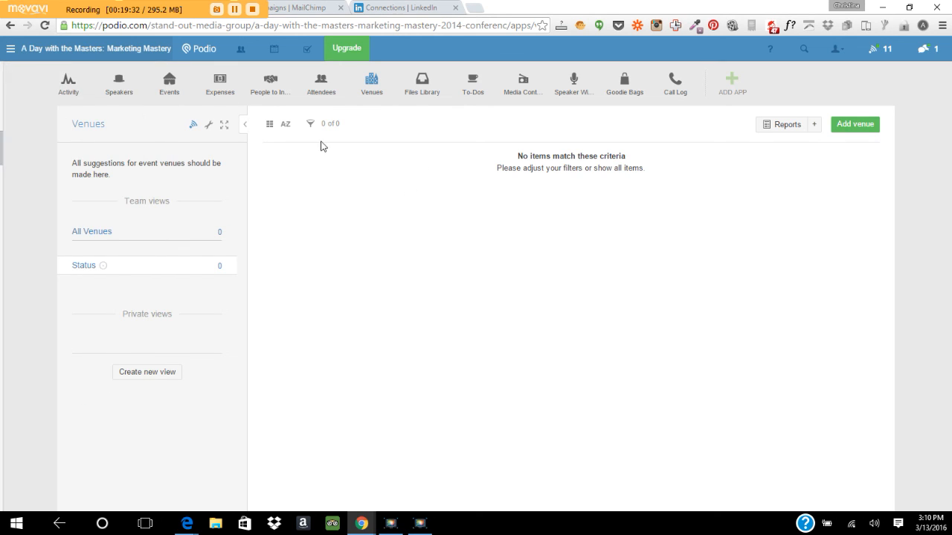
pyautogui.click(67, 92)
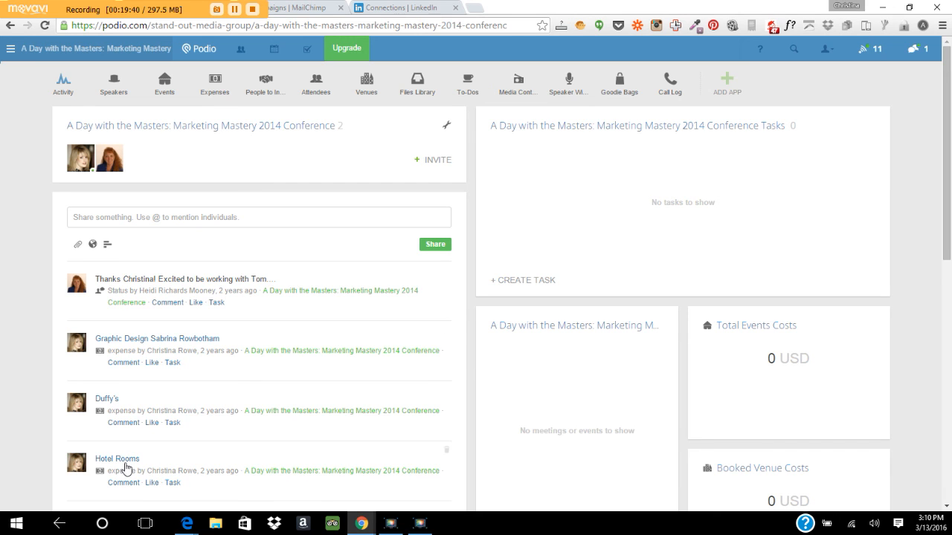
pyautogui.moveTo(950, 123); pyautogui.dragTo(932, 266)
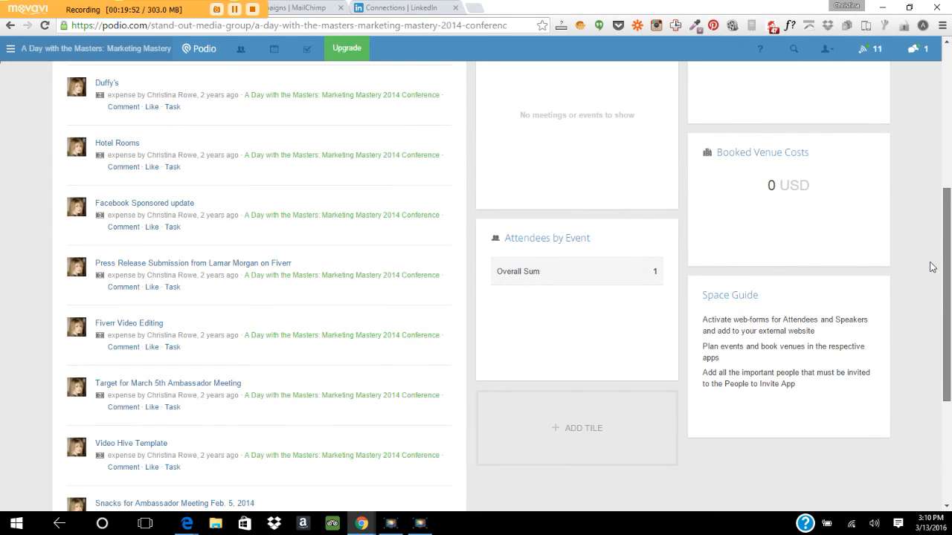
pyautogui.moveTo(933, 266); pyautogui.dragTo(858, 62)
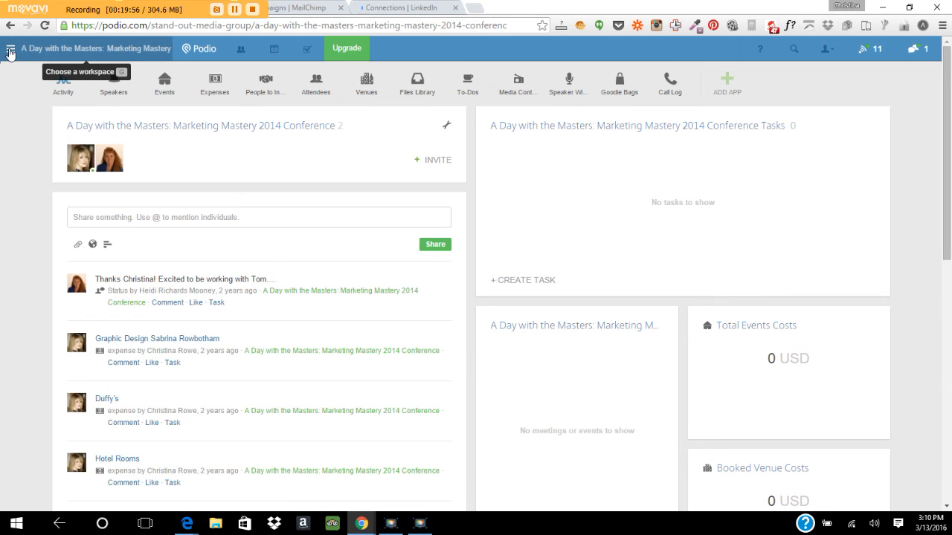
# Switch to the Meetings, News, Calendar workspace.
pyautogui.click(10, 52)
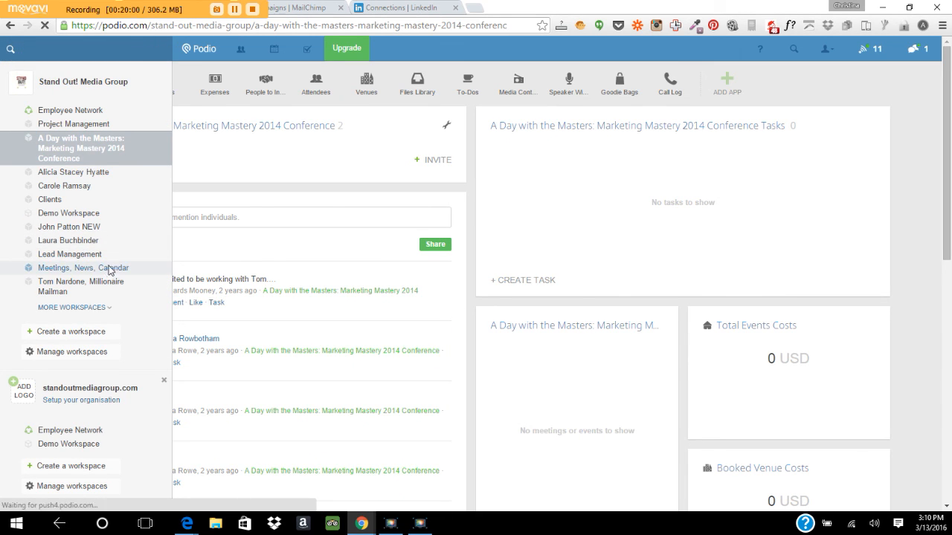
pyautogui.click(109, 269)
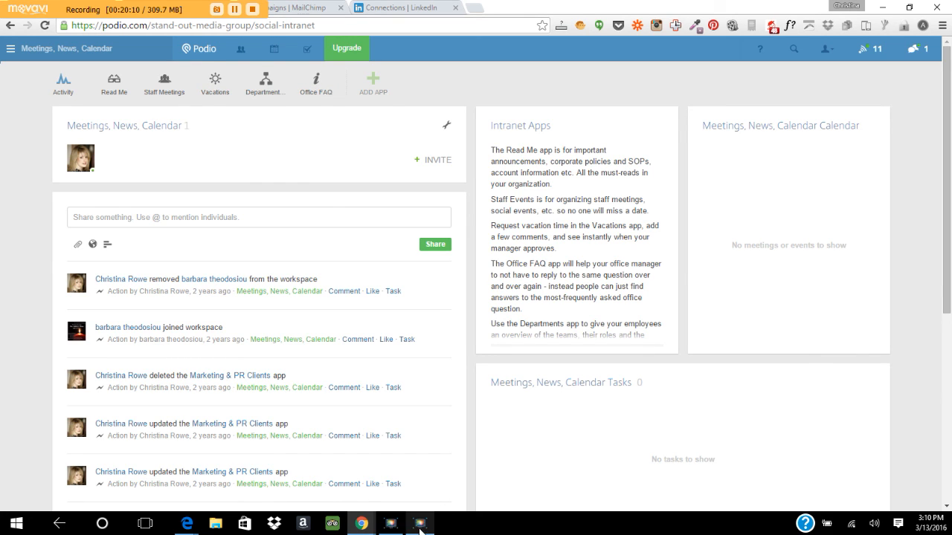
pyautogui.moveTo(419, 525)
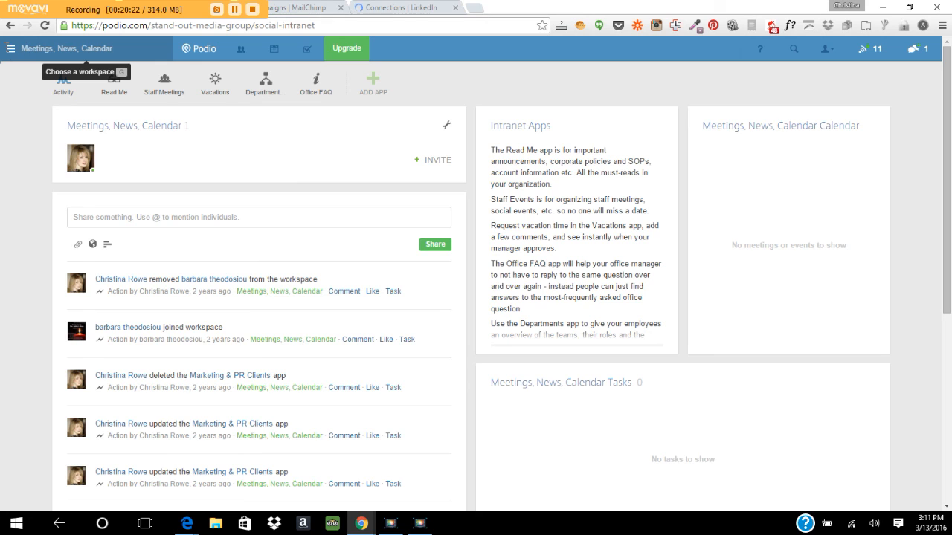
# Switch to the Social Media Marketing workspace via More Workspaces.
pyautogui.click(12, 51)
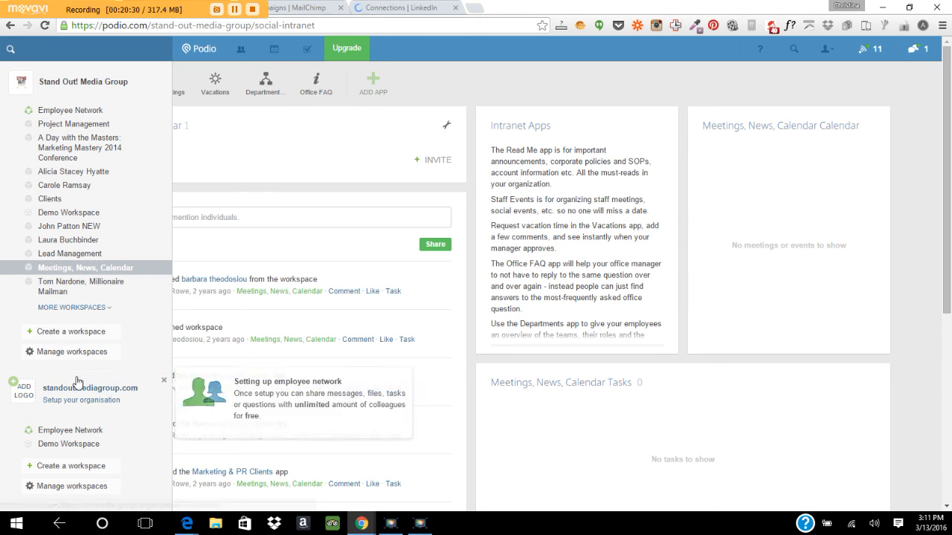
pyautogui.click(71, 308)
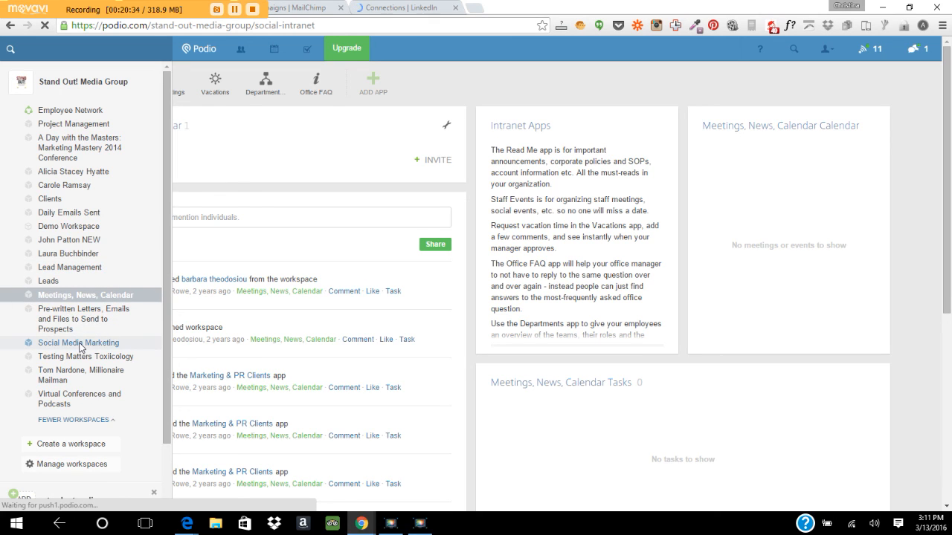
pyautogui.click(80, 344)
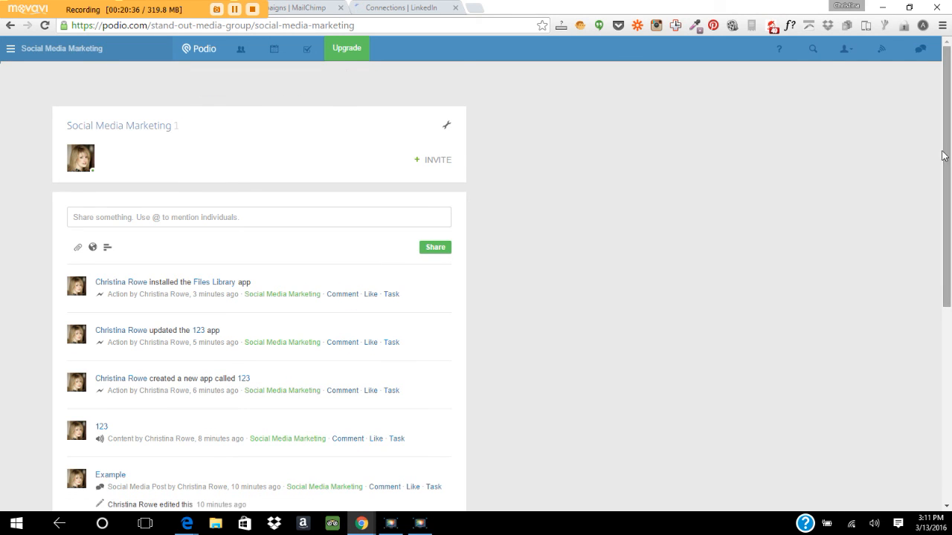
pyautogui.scroll(-2, 932, 186)
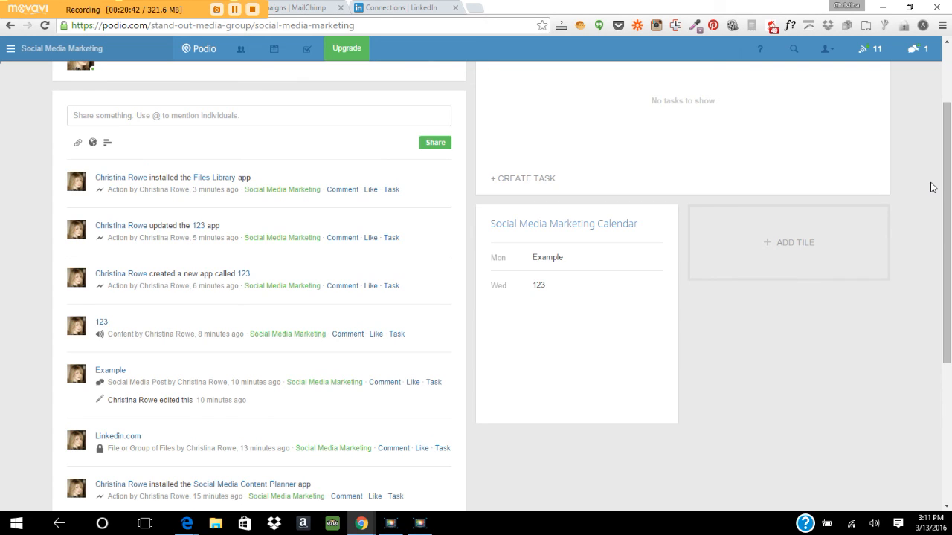
pyautogui.scroll(-1, 935, 197)
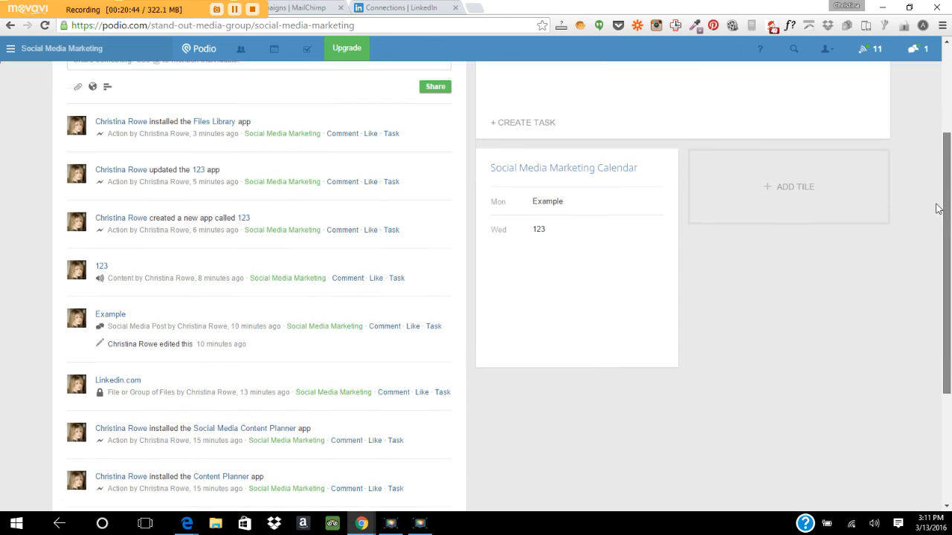
pyautogui.moveTo(936, 204); pyautogui.dragTo(936, 199)
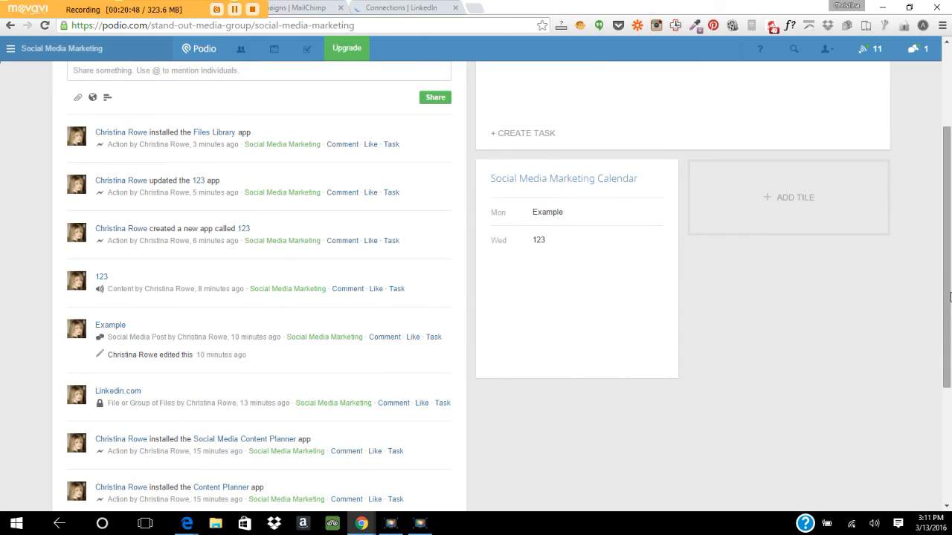
pyautogui.scroll(-3, 945, 334)
pyautogui.scroll(5, 899, 125)
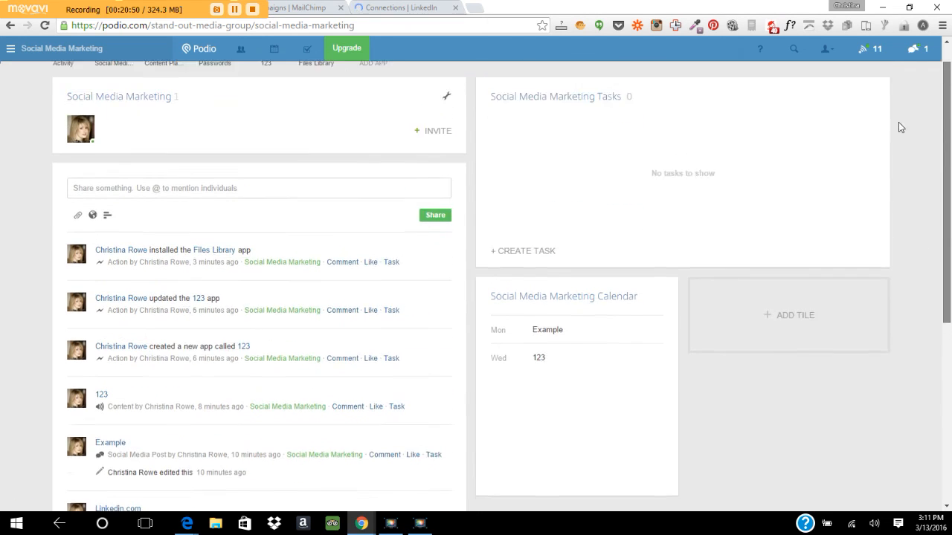